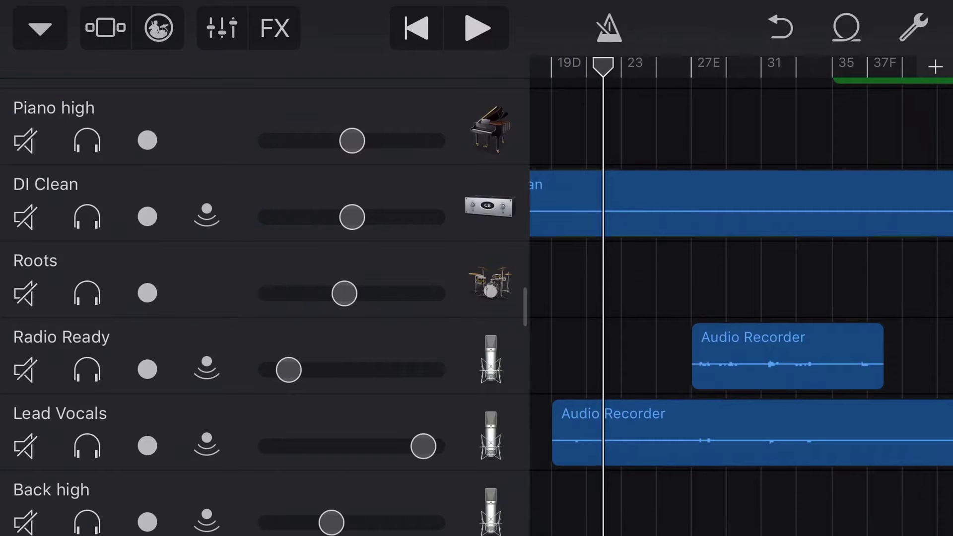
pyautogui.scroll(-10, 260, 298)
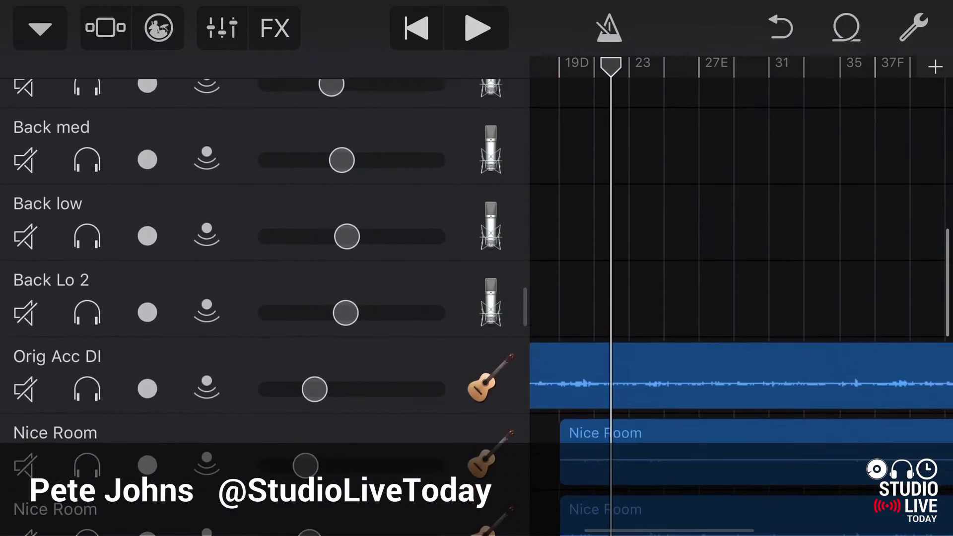
pyautogui.scroll(-5, 477, 298)
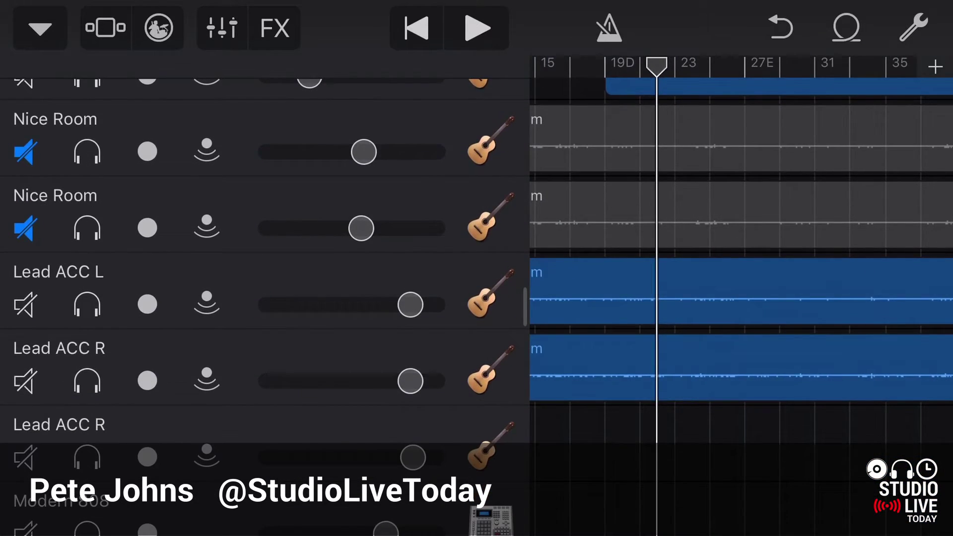
pyautogui.scroll(-10, 476, 297)
pyautogui.scroll(-3, 264, 510)
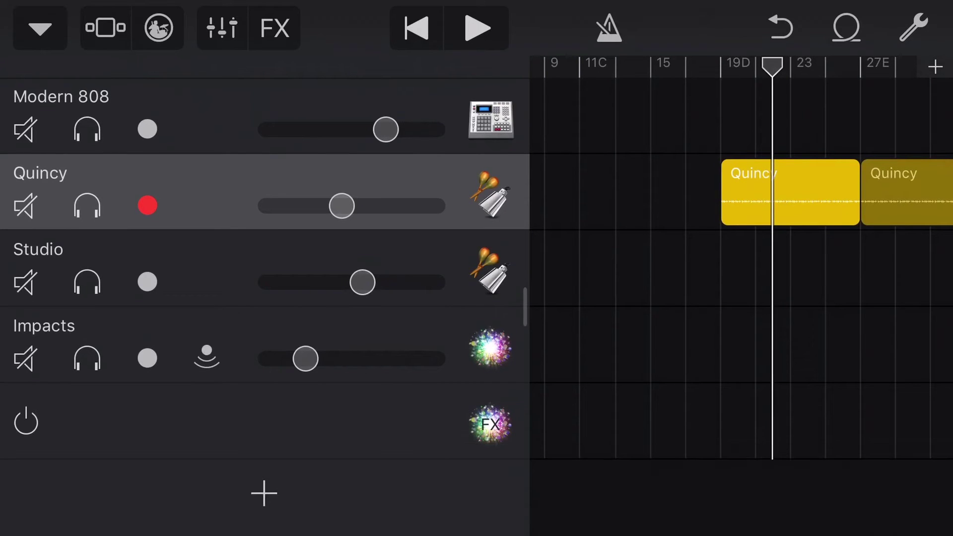
pyautogui.scroll(10, 477, 298)
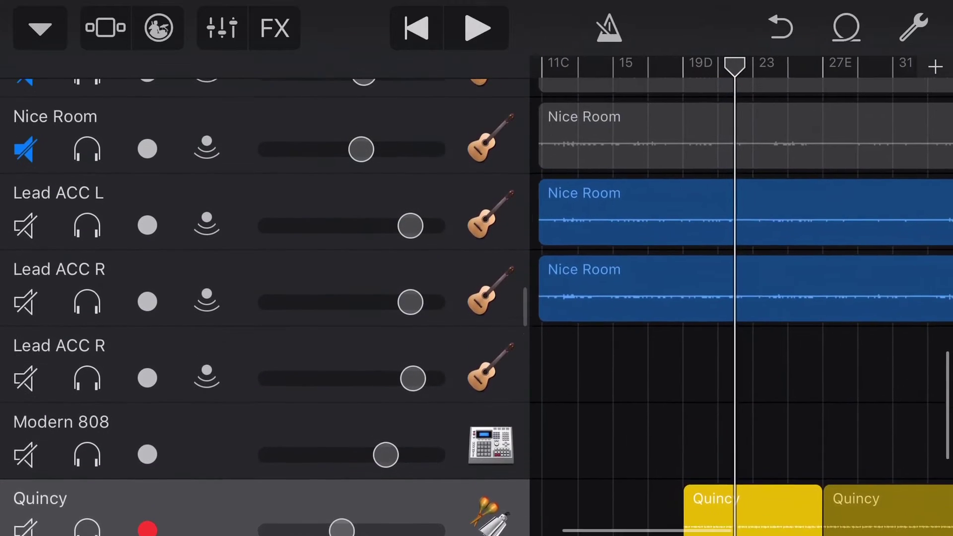
pyautogui.scroll(10, 476, 297)
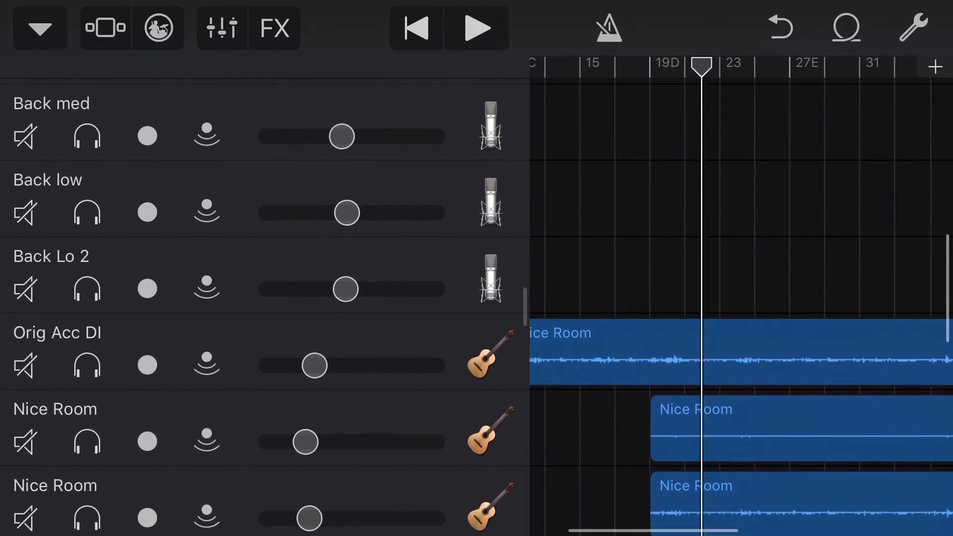
pyautogui.scroll(-5, 476, 297)
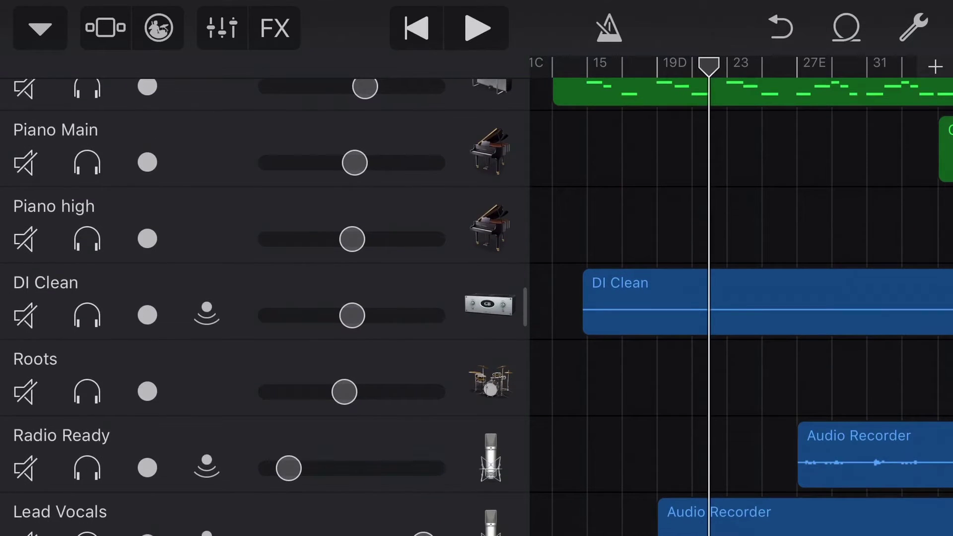
# Test the Roots volume, play and stop the song, then bring up Remix FX.
pyautogui.moveTo(344, 392)
pyautogui.mouseDown()
pyautogui.moveTo(432, 392)
pyautogui.moveTo(270, 392)
pyautogui.moveTo(432, 393)
pyautogui.moveTo(344, 392)
pyautogui.mouseUp()
pyautogui.scroll(-1, 741, 298)
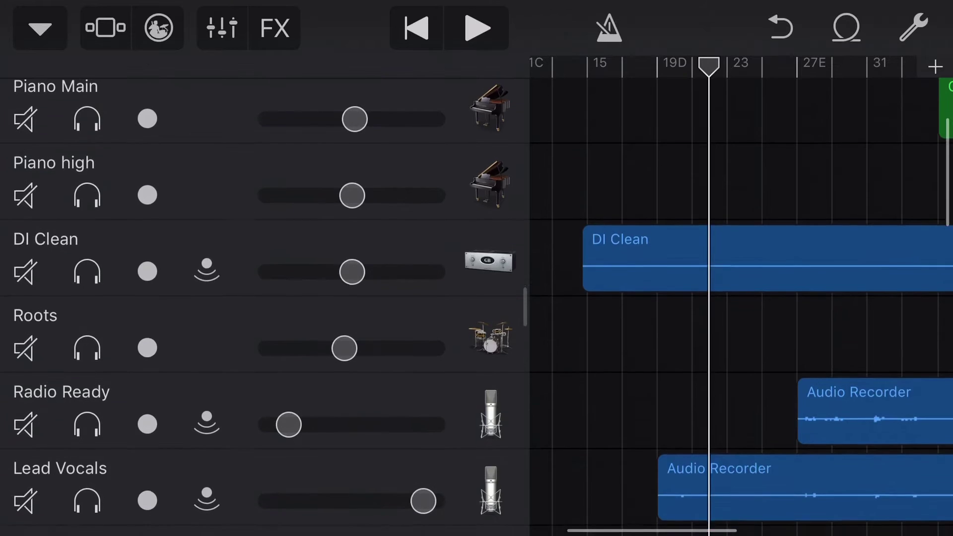
pyautogui.scroll(3, 741, 298)
pyautogui.scroll(2, 740, 298)
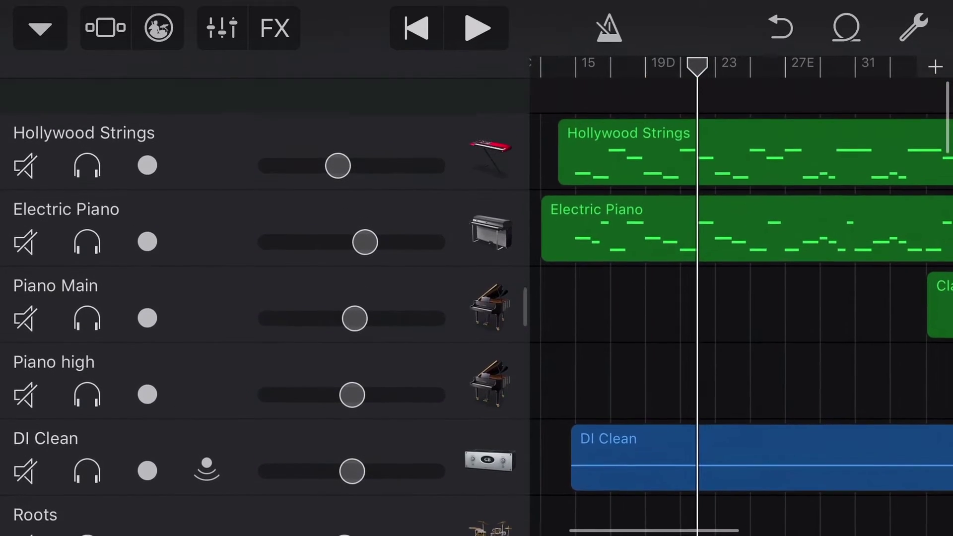
pyautogui.hscroll(1, 741, 297)
pyautogui.scroll(-2, 741, 298)
pyautogui.scroll(-2, 741, 298)
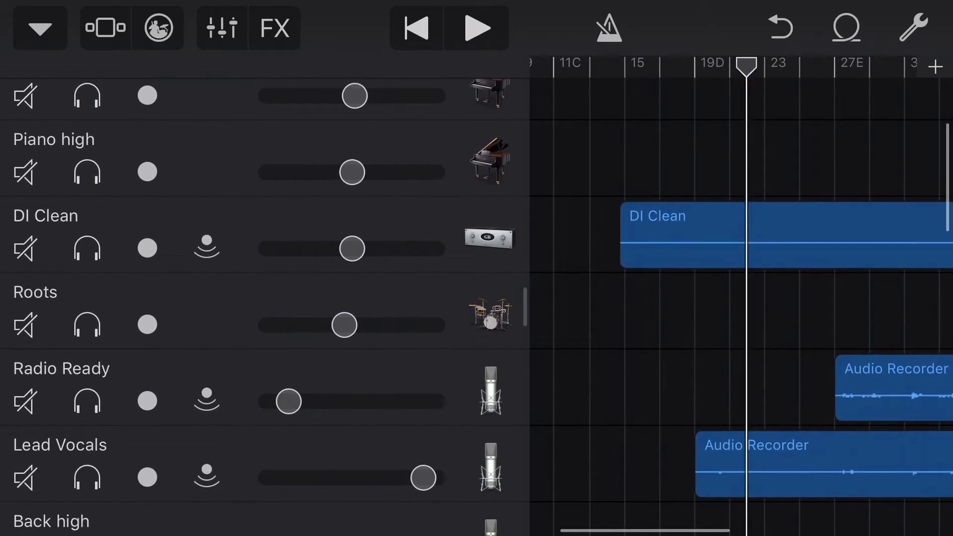
pyautogui.scroll(-2, 741, 298)
pyautogui.scroll(-2, 741, 298)
pyautogui.scroll(-3, 741, 298)
pyautogui.scroll(-10, 741, 298)
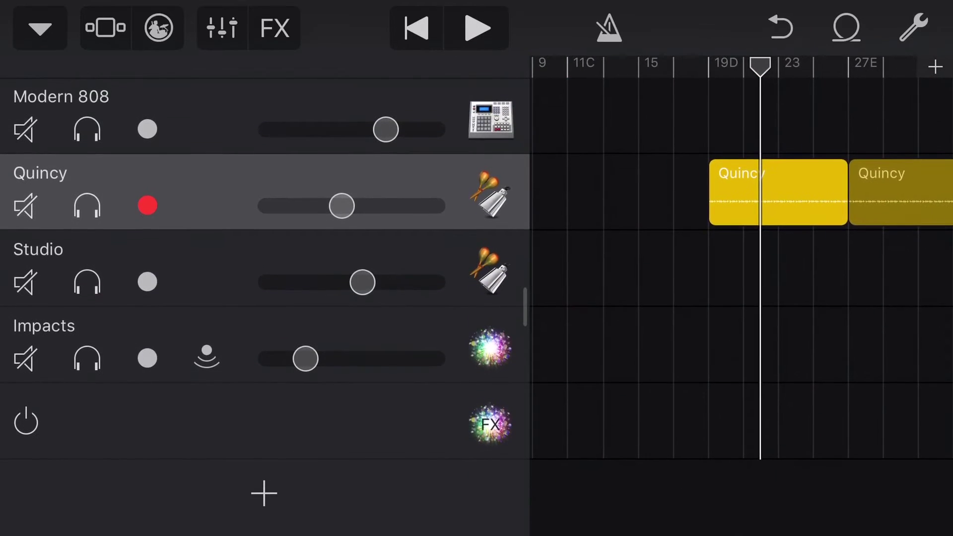
pyautogui.scroll(3, 741, 298)
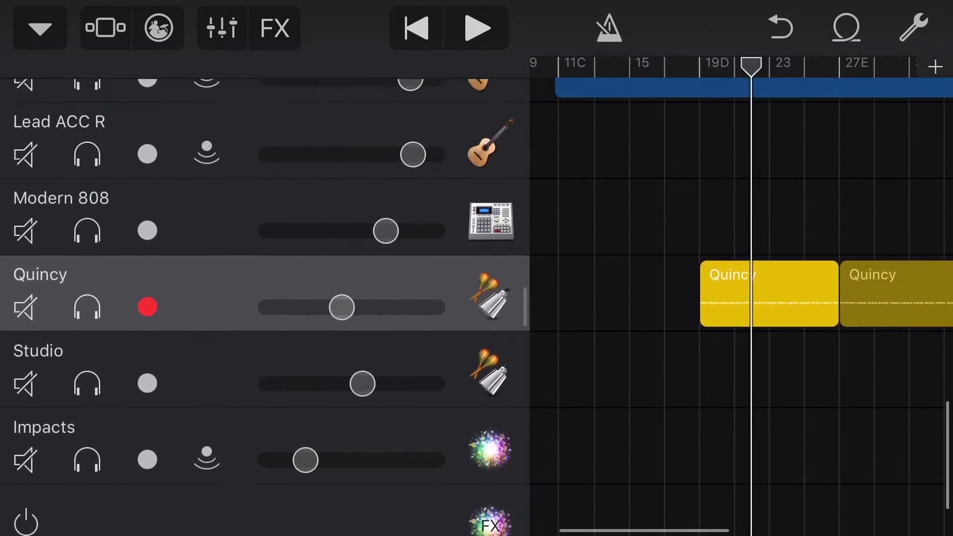
pyautogui.scroll(4, 741, 298)
pyautogui.scroll(3, 741, 297)
pyautogui.scroll(2, 740, 298)
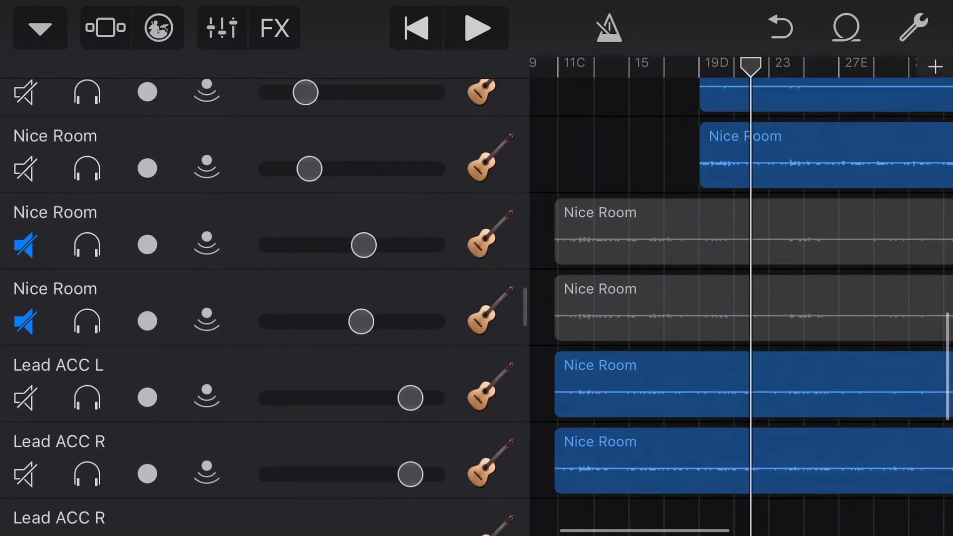
pyautogui.scroll(2, 741, 298)
pyautogui.scroll(3, 740, 298)
pyautogui.scroll(2, 741, 298)
pyautogui.scroll(4, 741, 298)
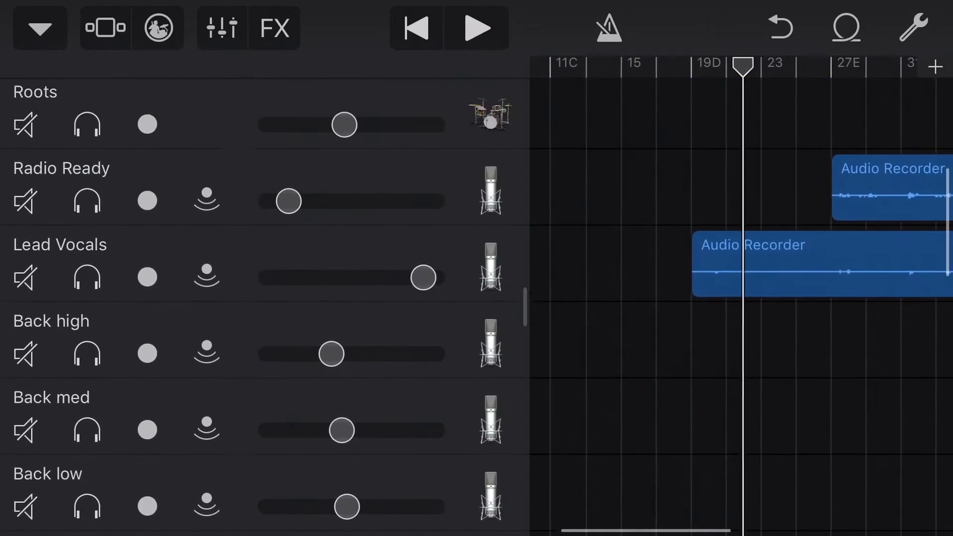
pyautogui.scroll(1, 741, 298)
pyautogui.scroll(1, 740, 298)
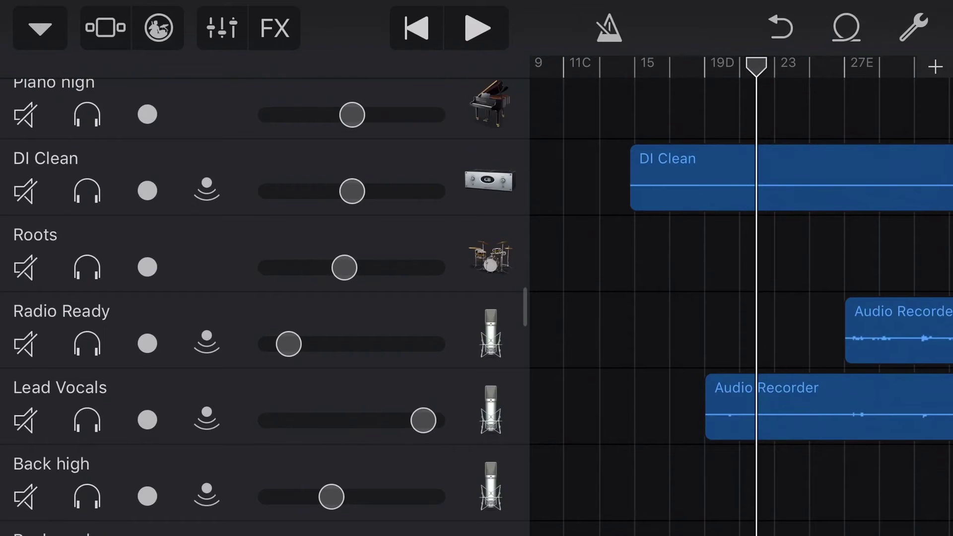
pyautogui.scroll(2, 741, 298)
pyautogui.scroll(2, 741, 298)
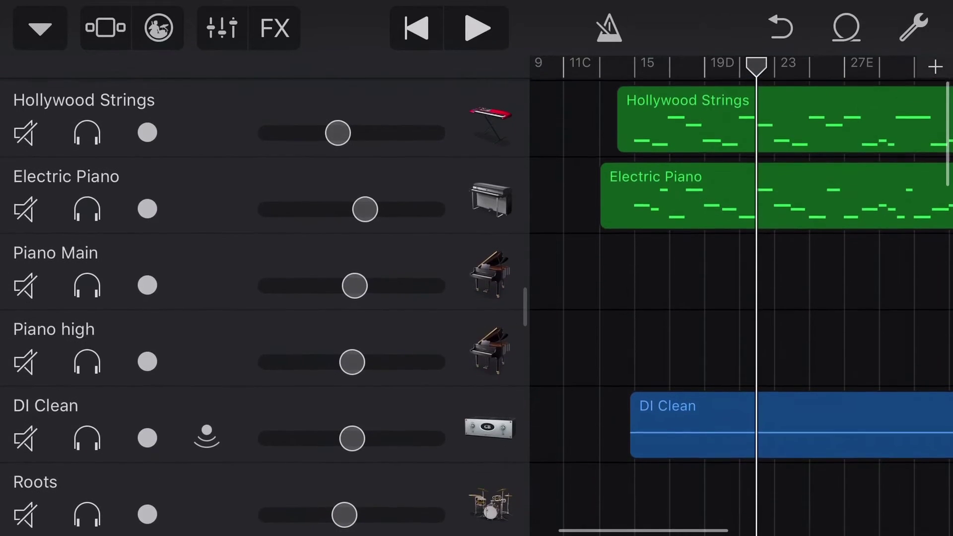
pyautogui.scroll(-3, 741, 298)
pyautogui.scroll(-3, 741, 298)
pyautogui.scroll(1, 741, 298)
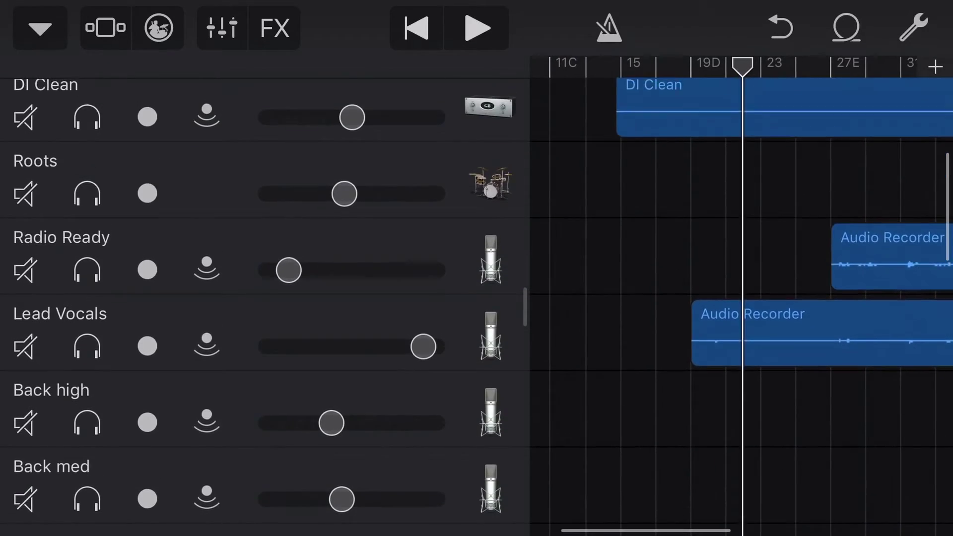
pyautogui.scroll(2, 741, 298)
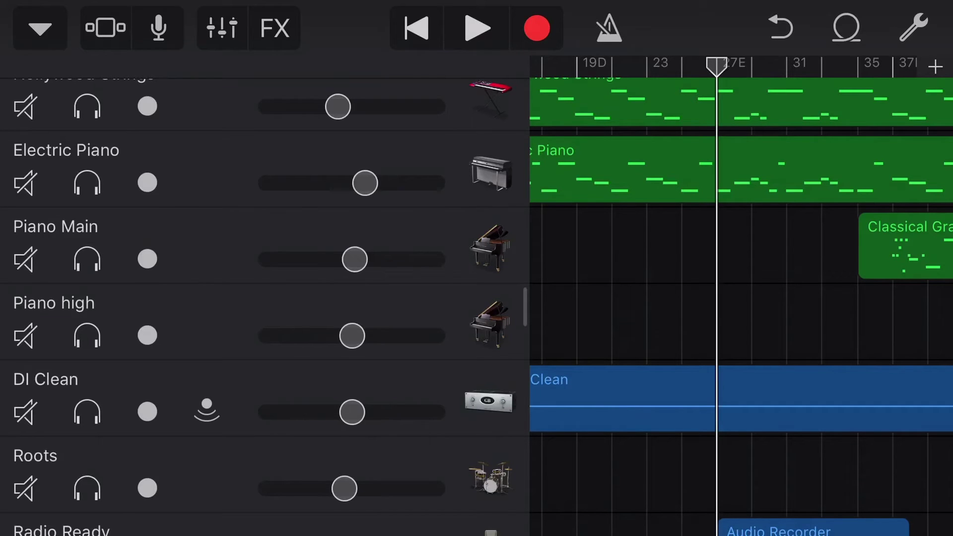
pyautogui.press('space')
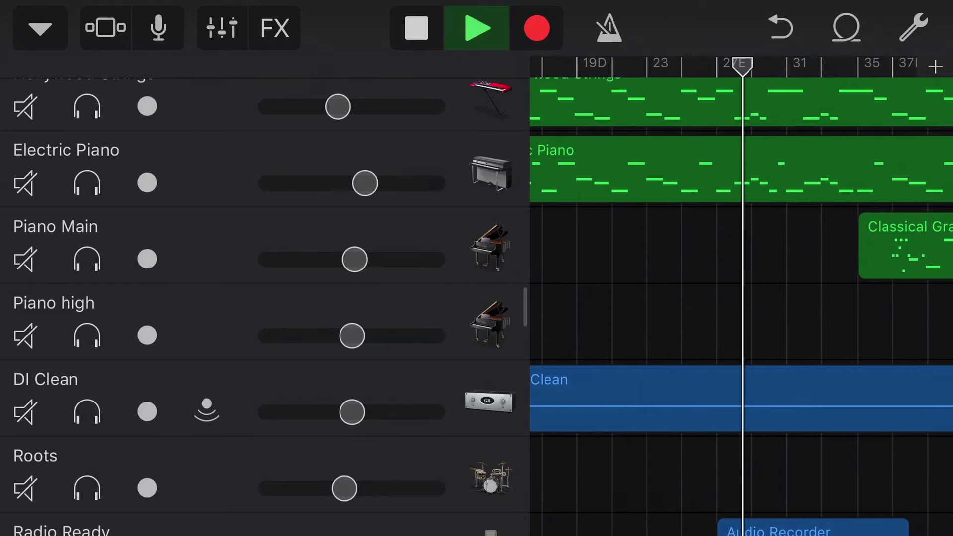
pyautogui.scroll(-10, 265, 298)
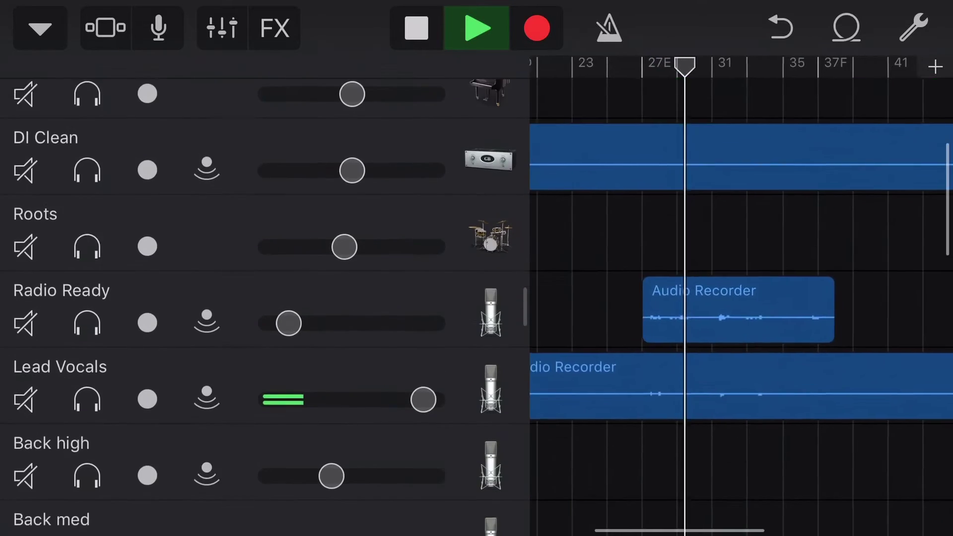
pyautogui.scroll(-5, 264, 298)
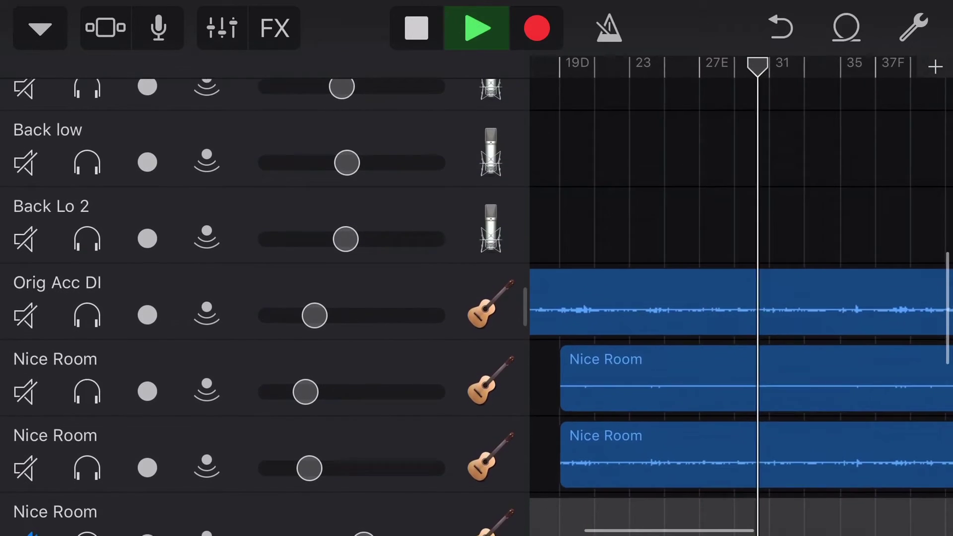
pyautogui.press('space')
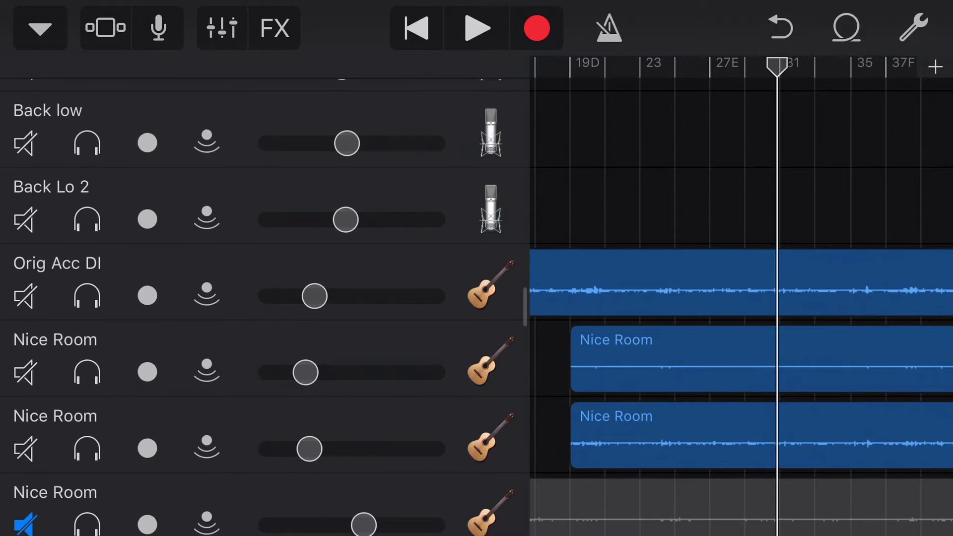
pyautogui.scroll(-10, 477, 298)
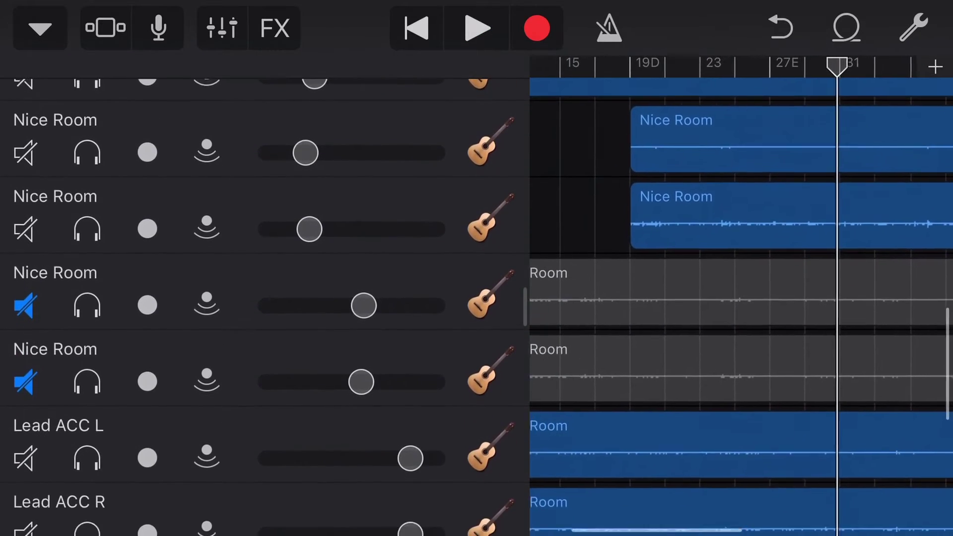
pyautogui.scroll(-3, 477, 298)
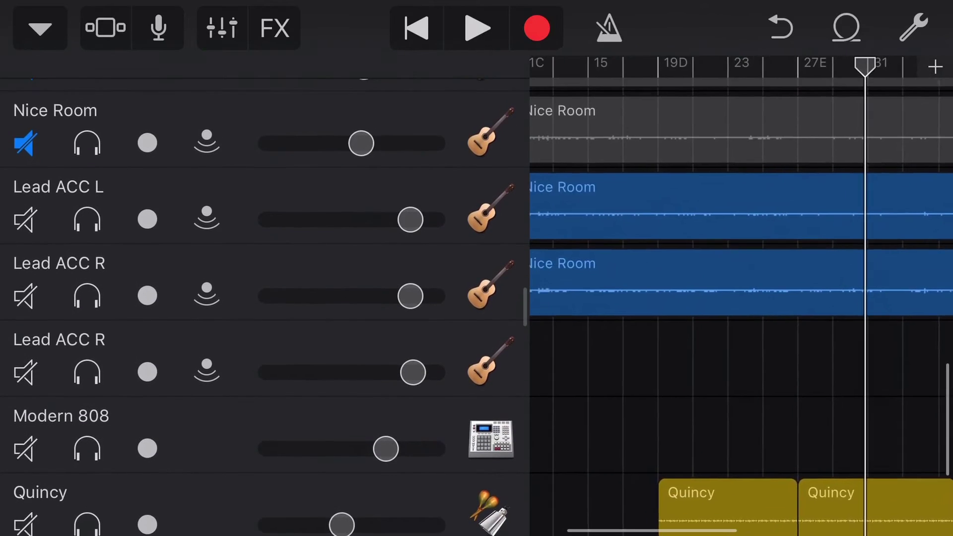
pyautogui.scroll(-5, 477, 298)
pyautogui.scroll(-3, 477, 298)
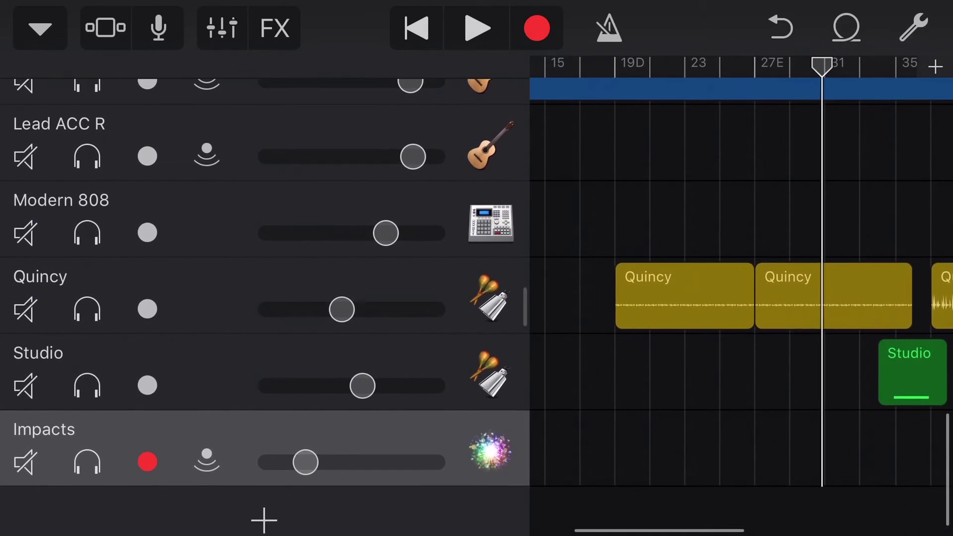
pyautogui.scroll(5, 477, 298)
pyautogui.scroll(2, 477, 298)
pyautogui.scroll(2, 477, 298)
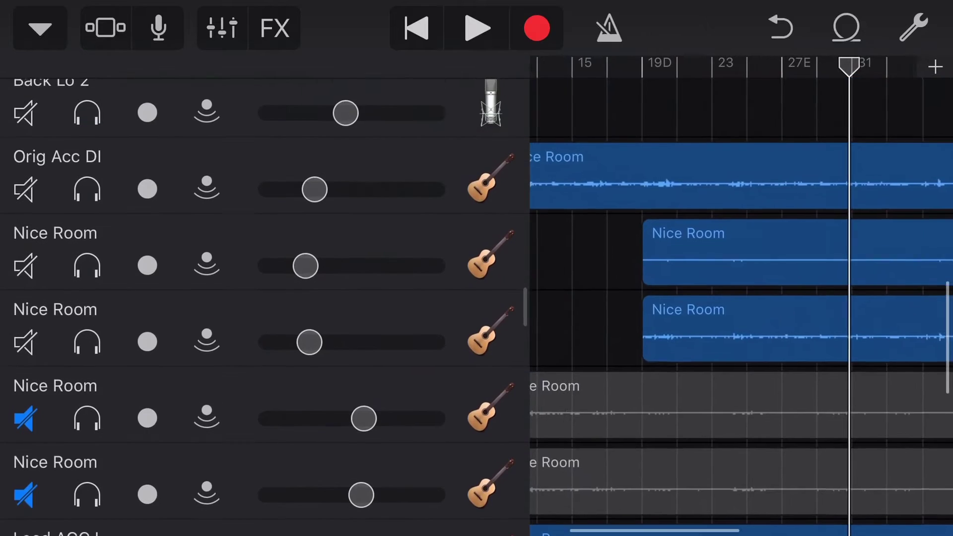
pyautogui.scroll(2, 477, 299)
pyautogui.scroll(2, 476, 298)
pyautogui.scroll(-5, 476, 297)
pyautogui.hscroll(-3, 476, 298)
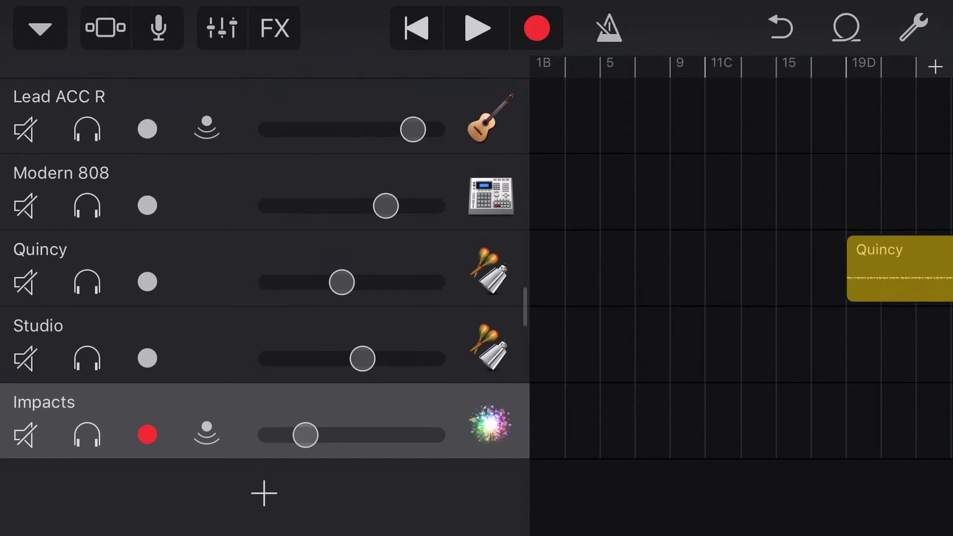
pyautogui.click(275, 29)
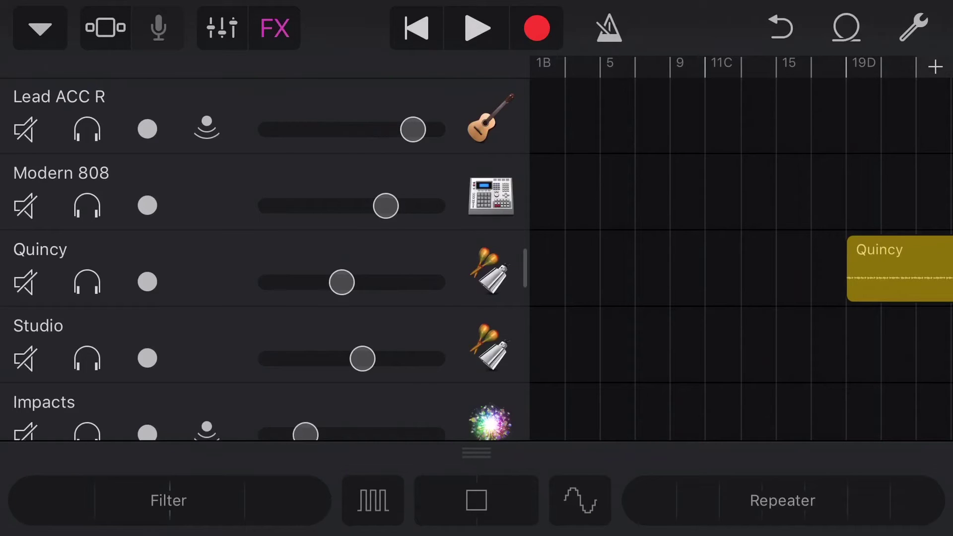
pyautogui.scroll(-3, 476, 260)
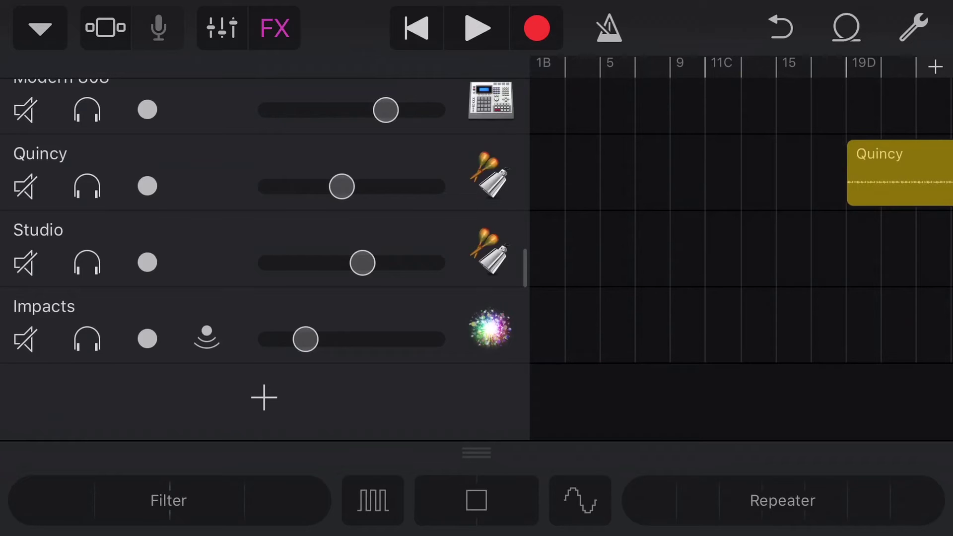
# Record a short Filter effect pass onto the FX track and pan to its region.
pyautogui.click(537, 29)
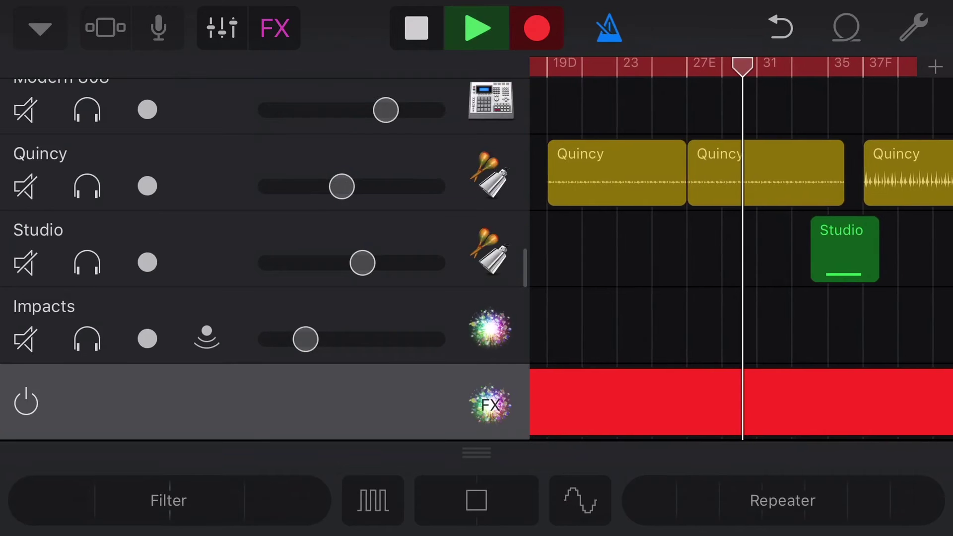
pyautogui.moveTo(313, 500)
pyautogui.mouseDown()
pyautogui.moveTo(186, 501)
pyautogui.moveTo(242, 500)
pyautogui.mouseUp()
pyautogui.click(416, 28)
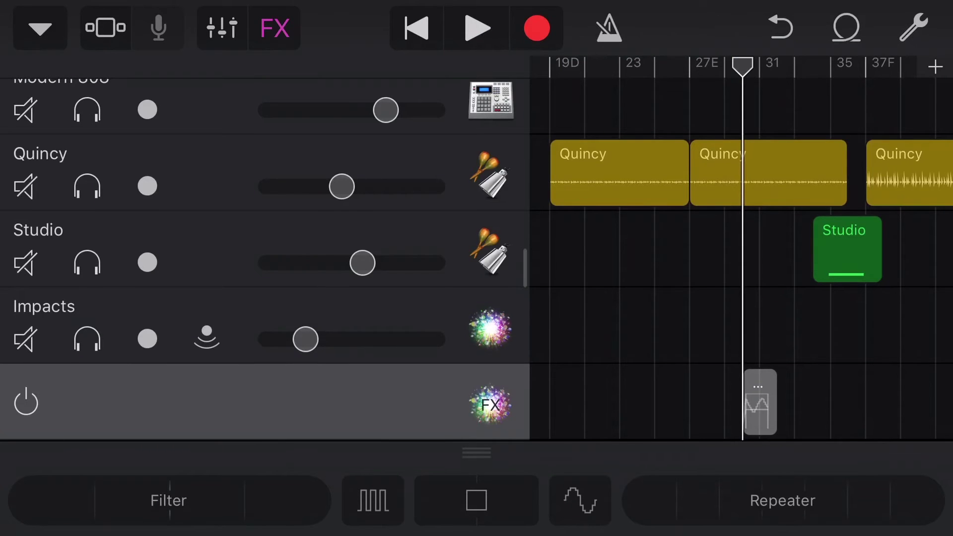
pyautogui.scroll(-2, 476, 246)
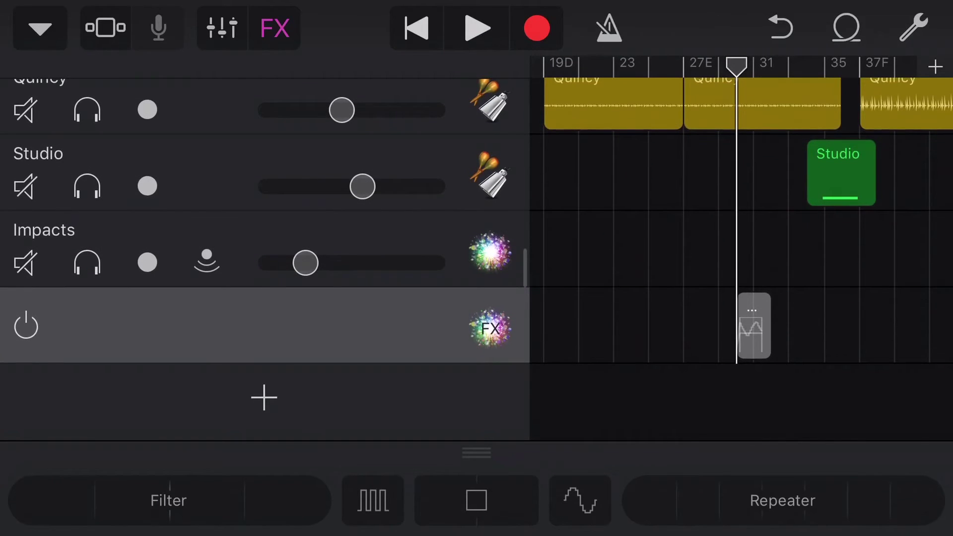
pyautogui.moveTo(670, 246)
pyautogui.mouseDown()
pyautogui.moveTo(812, 246)
pyautogui.moveTo(559, 245)
pyautogui.mouseUp()
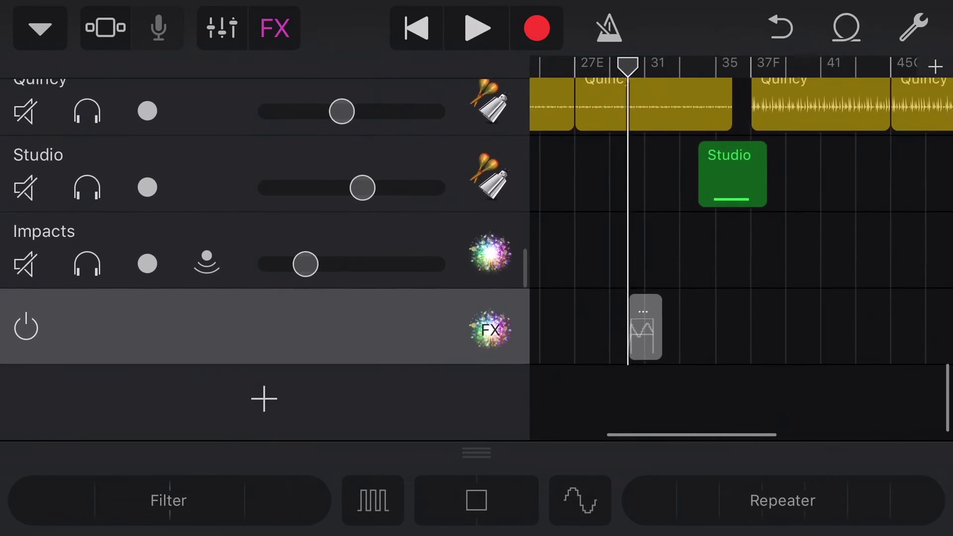
# Delete the recorded FX effects region.
pyautogui.click(663, 327)
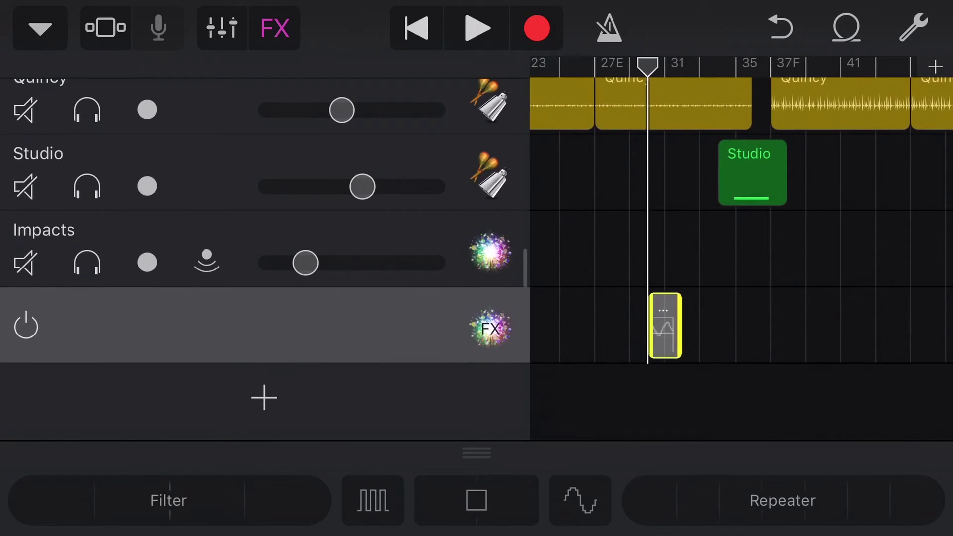
pyautogui.click(665, 327)
pyautogui.click(603, 248)
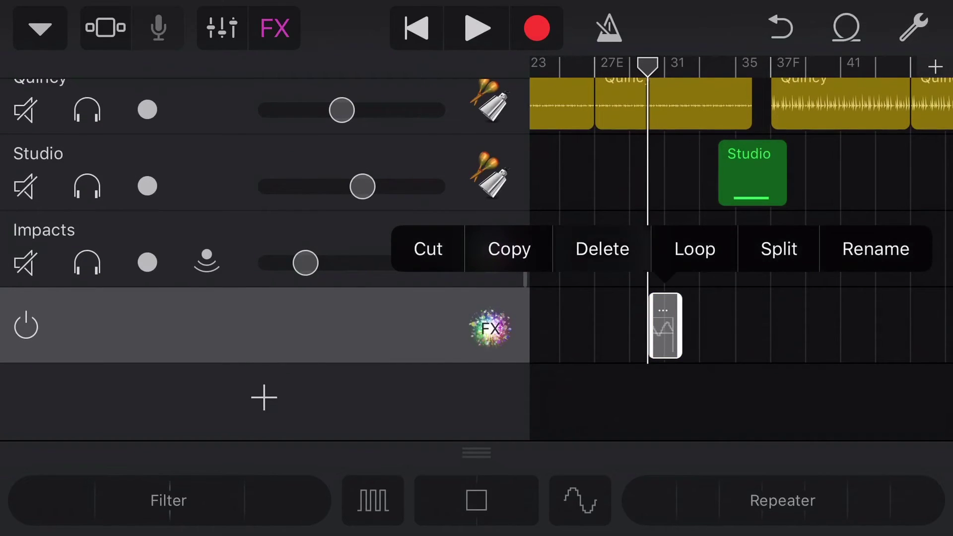
pyautogui.hscroll(-10, 741, 246)
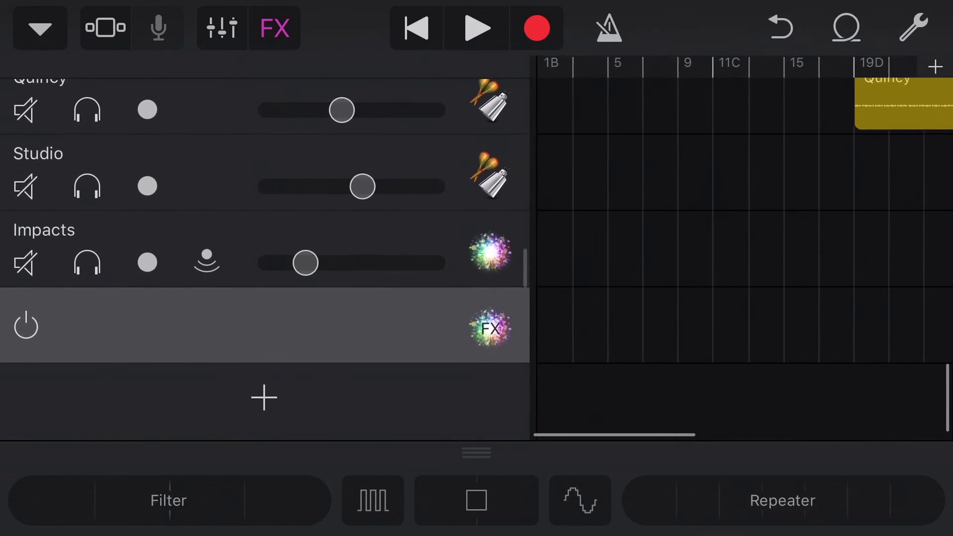
# Close Remix FX, select the FX track and show its track settings.
pyautogui.click(274, 28)
pyautogui.click(260, 421)
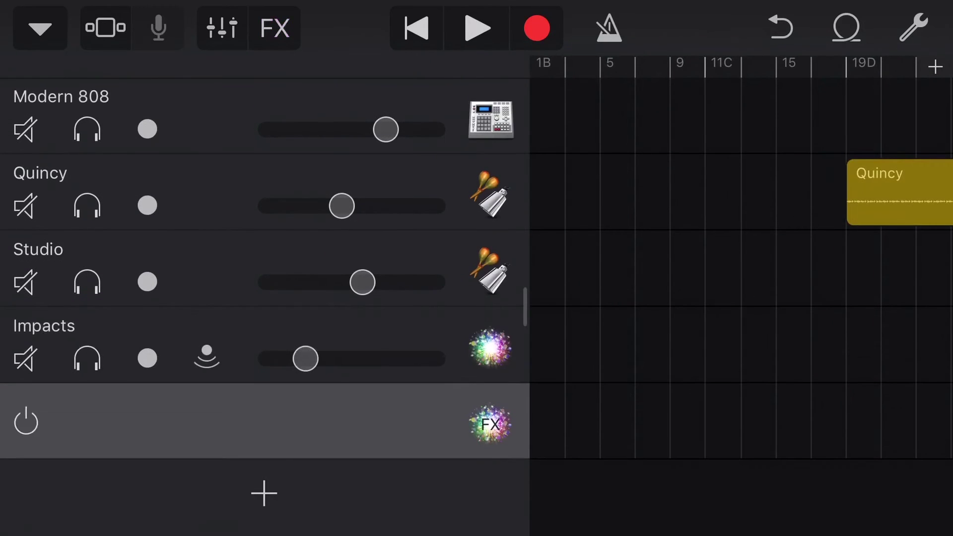
pyautogui.hscroll(10, 741, 298)
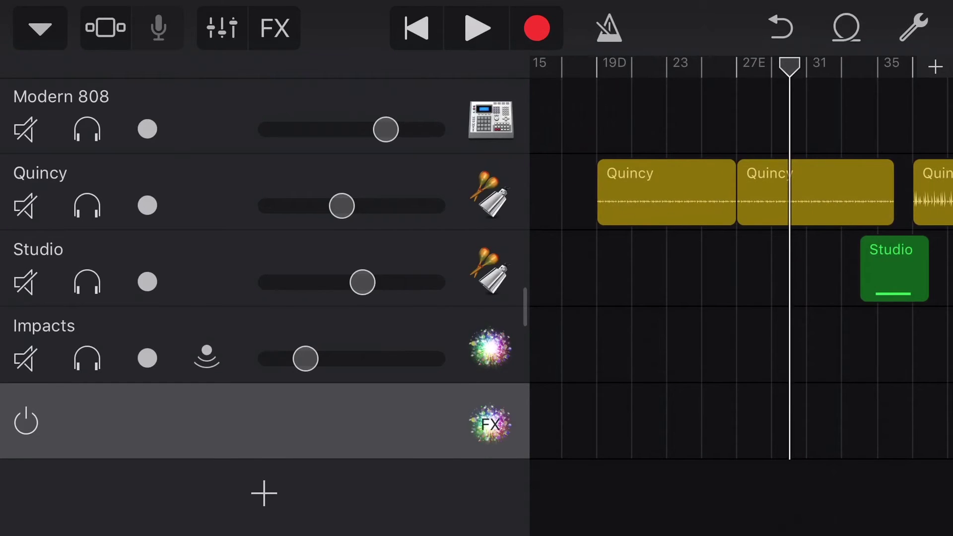
pyautogui.hscroll(-8, 741, 298)
pyautogui.hscroll(10, 741, 298)
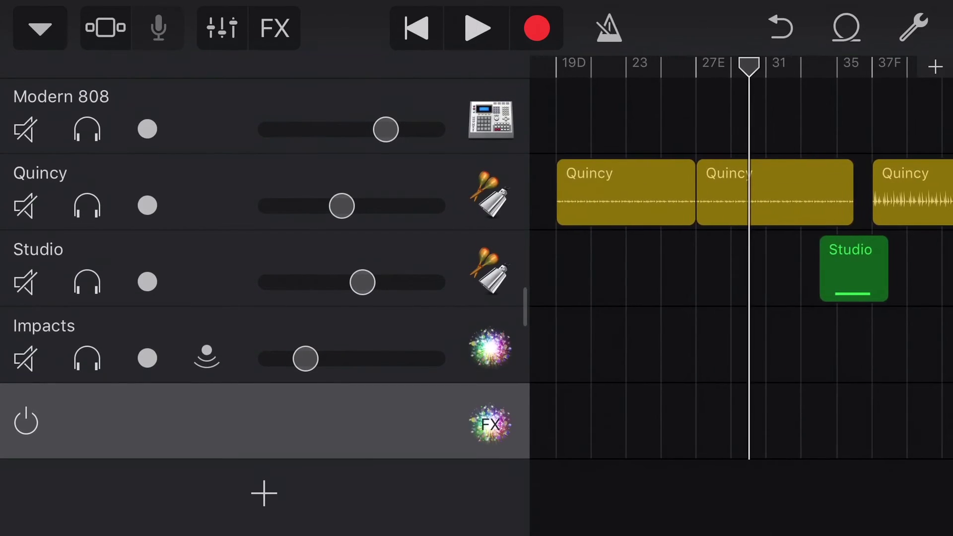
pyautogui.hscroll(2, 741, 298)
pyautogui.hscroll(-3, 741, 298)
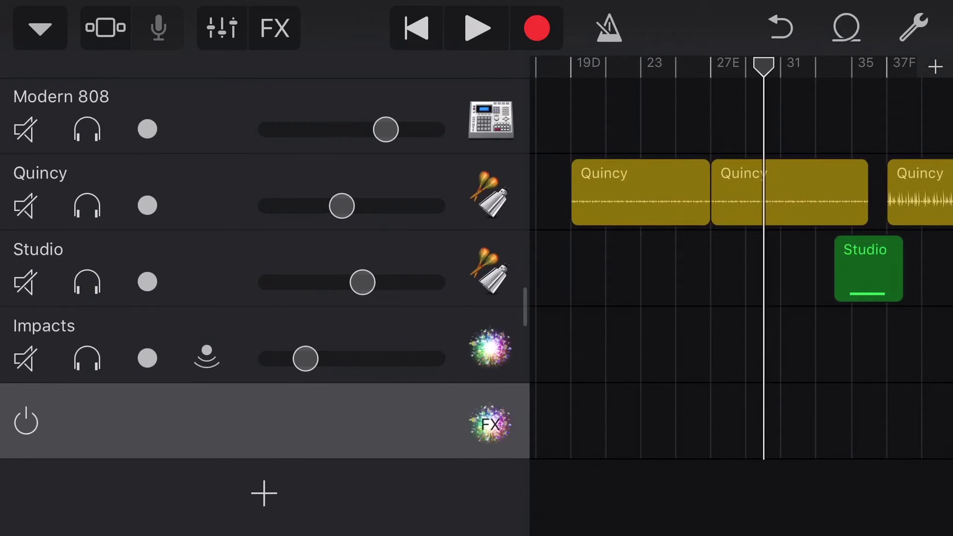
pyautogui.click(490, 425)
pyautogui.click(489, 425)
pyautogui.click(221, 28)
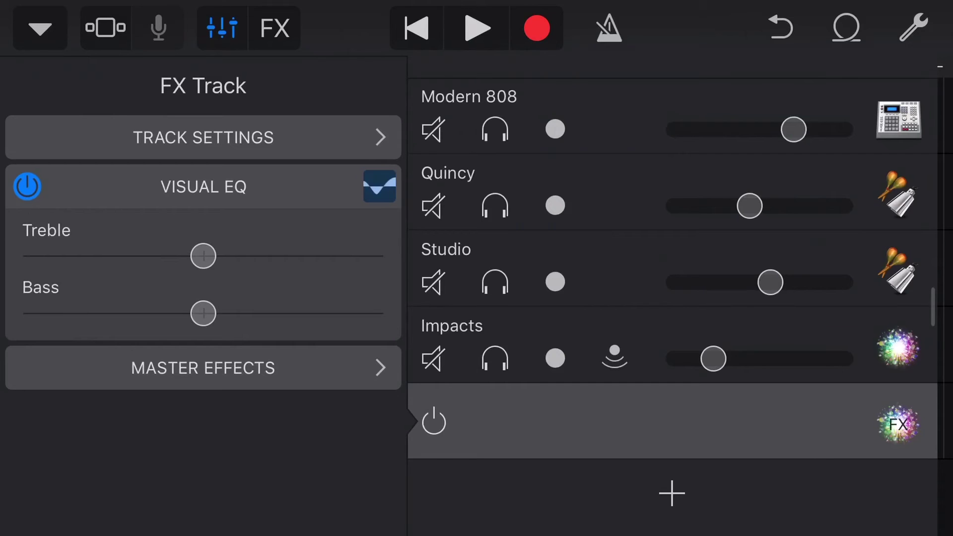
# Browse the FX track's recording and Master Effects Echo settings, then open the Visual EQ editor.
pyautogui.click(203, 137)
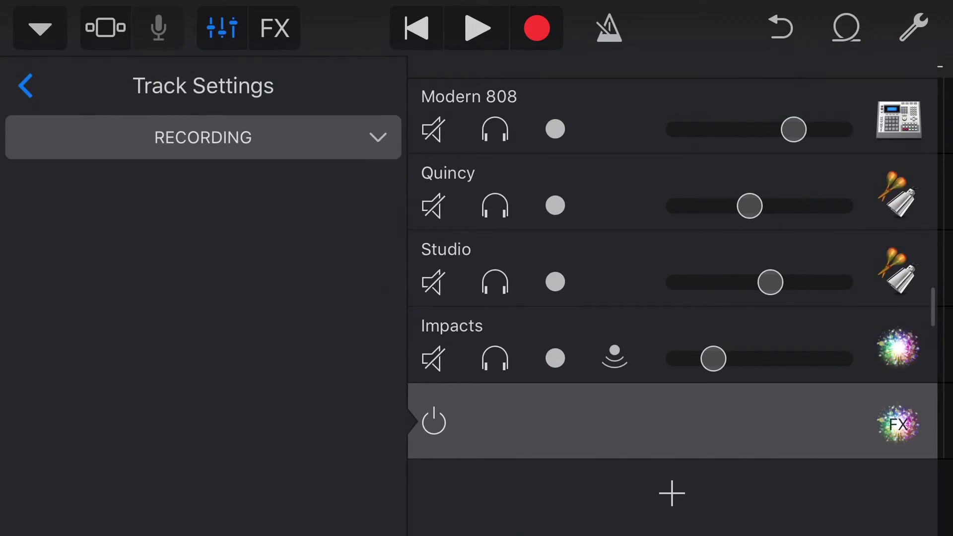
pyautogui.click(25, 86)
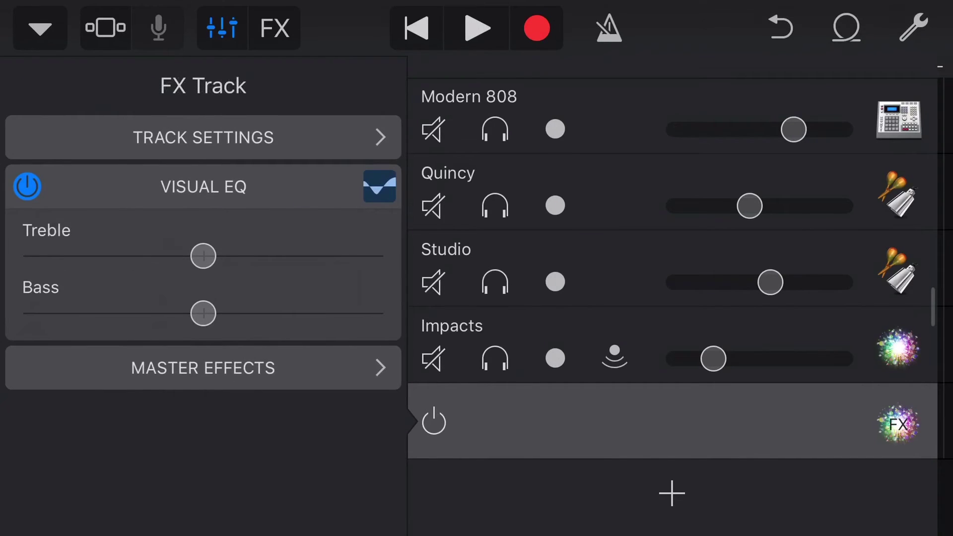
pyautogui.click(203, 367)
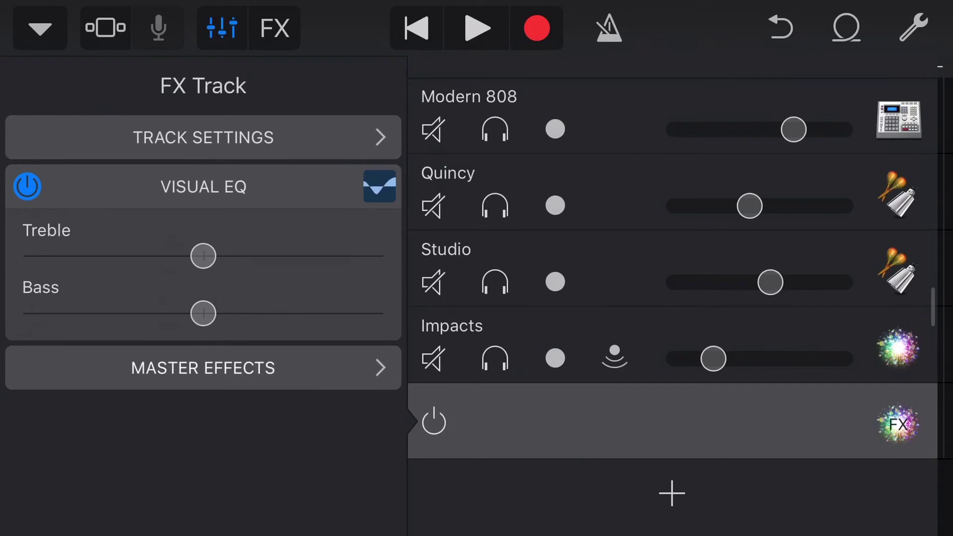
pyautogui.click(203, 138)
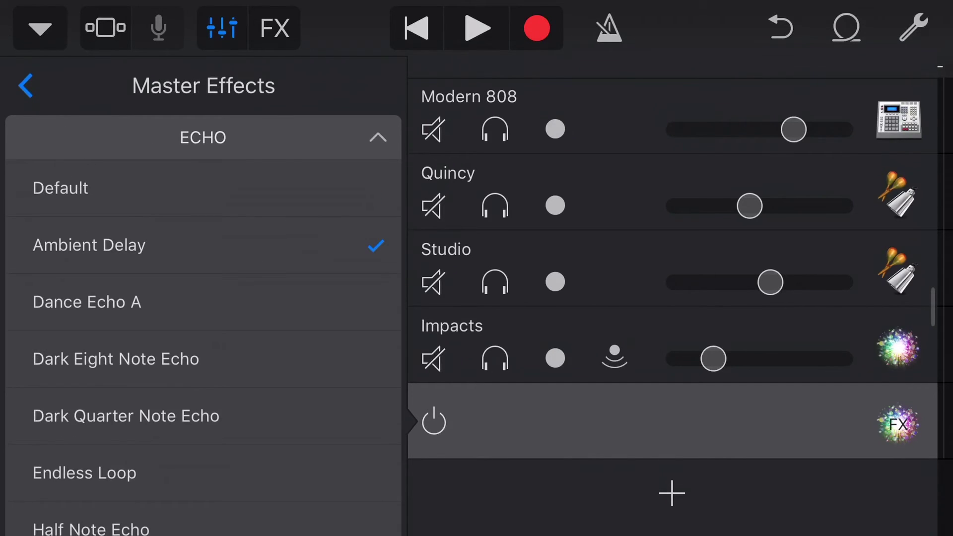
pyautogui.click(204, 137)
pyautogui.click(25, 86)
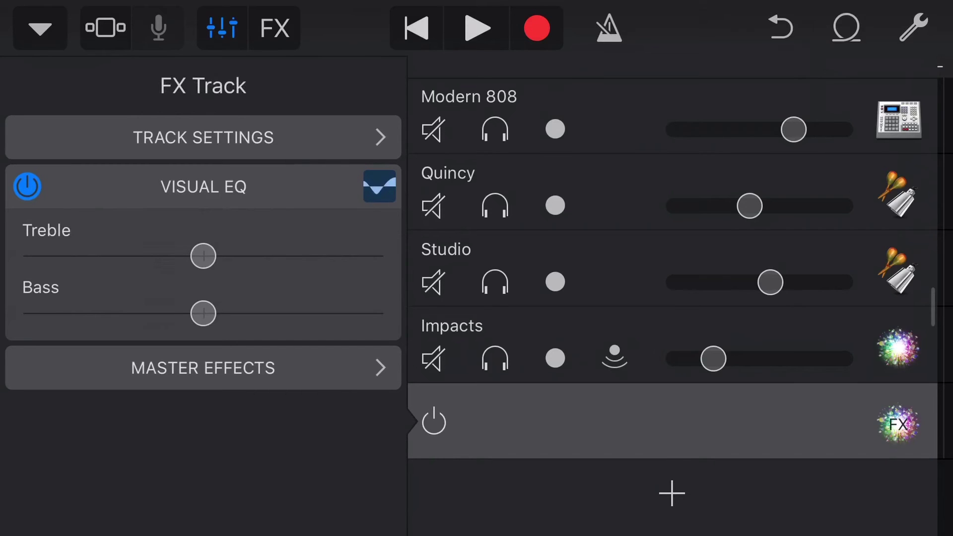
pyautogui.click(379, 187)
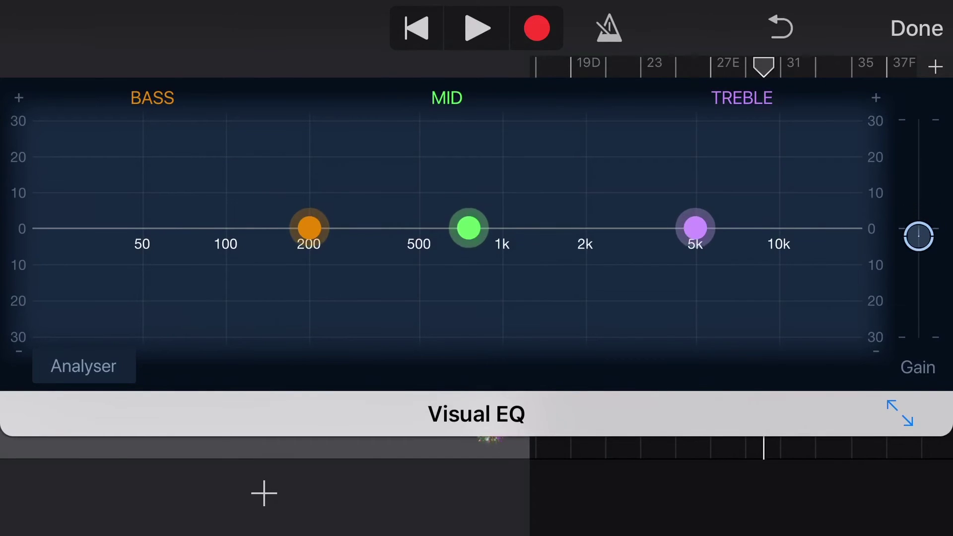
# Raise the Visual EQ gain to about +10 during playback, then close the EQ and track panel.
pyautogui.moveTo(918, 217)
pyautogui.mouseDown()
pyautogui.moveTo(918, 260)
pyautogui.moveTo(918, 216)
pyautogui.moveTo(918, 228)
pyautogui.mouseUp()
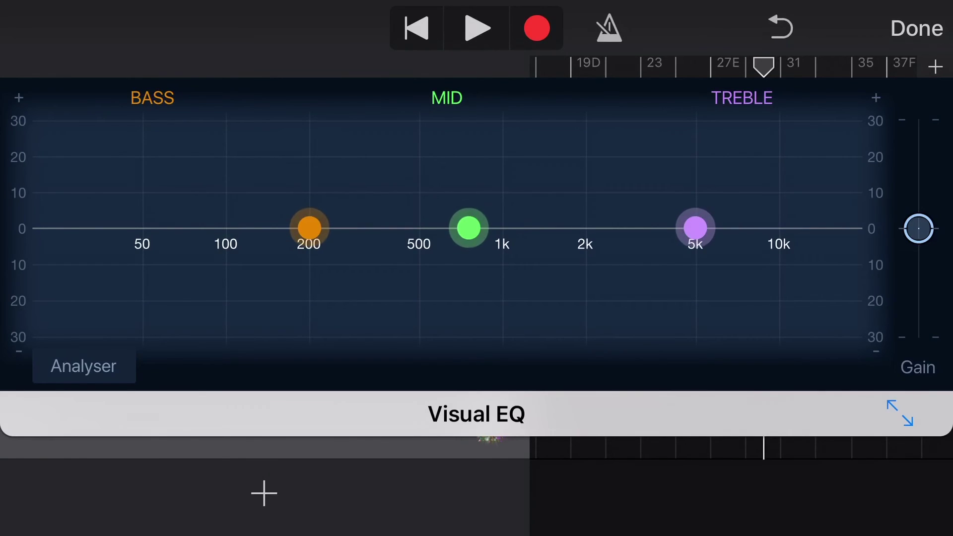
pyautogui.click(477, 28)
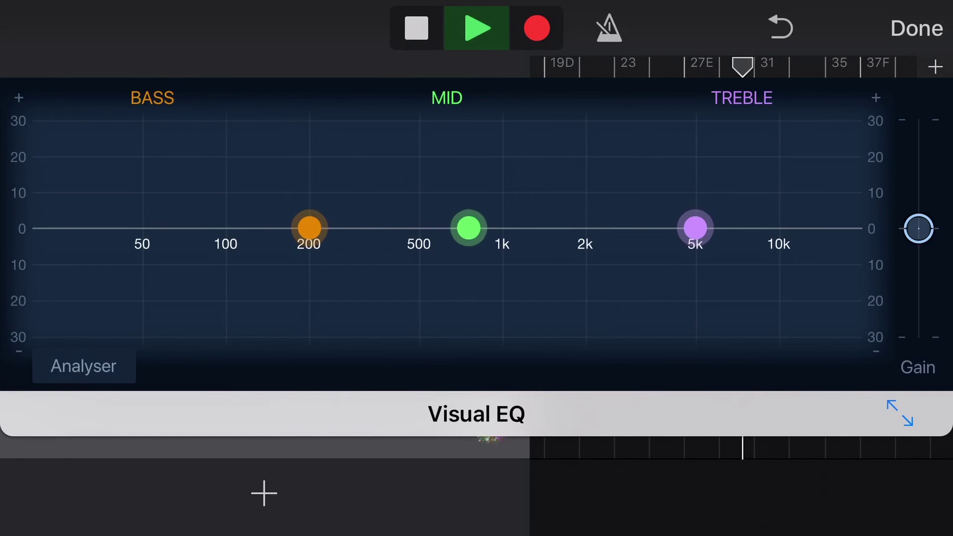
pyautogui.moveTo(919, 229)
pyautogui.mouseDown()
pyautogui.moveTo(918, 166)
pyautogui.moveTo(919, 275)
pyautogui.moveTo(919, 185)
pyautogui.mouseUp()
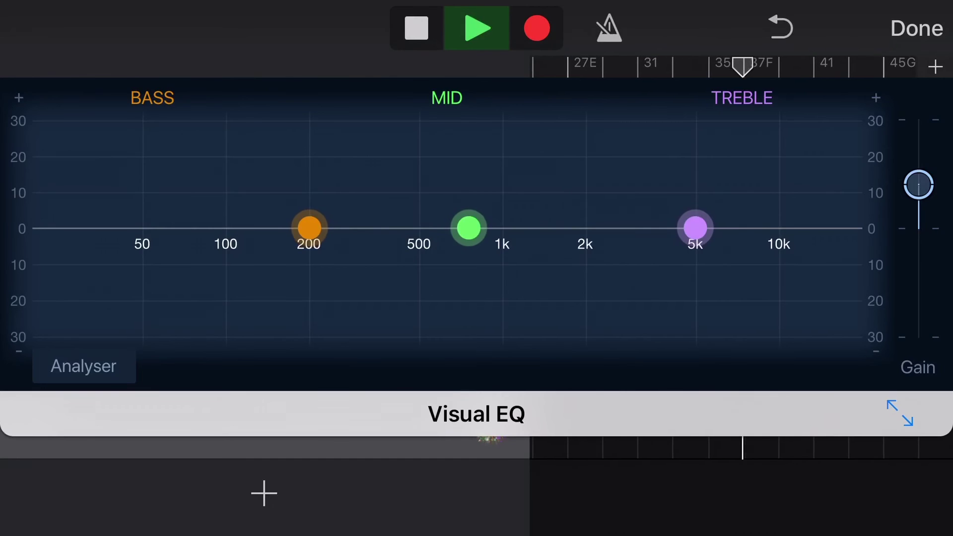
pyautogui.click(417, 29)
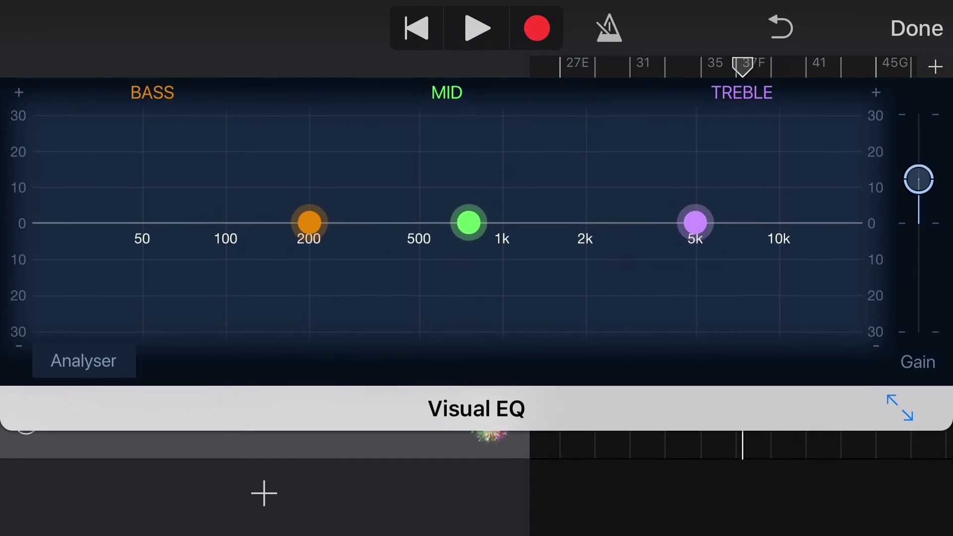
pyautogui.click(917, 28)
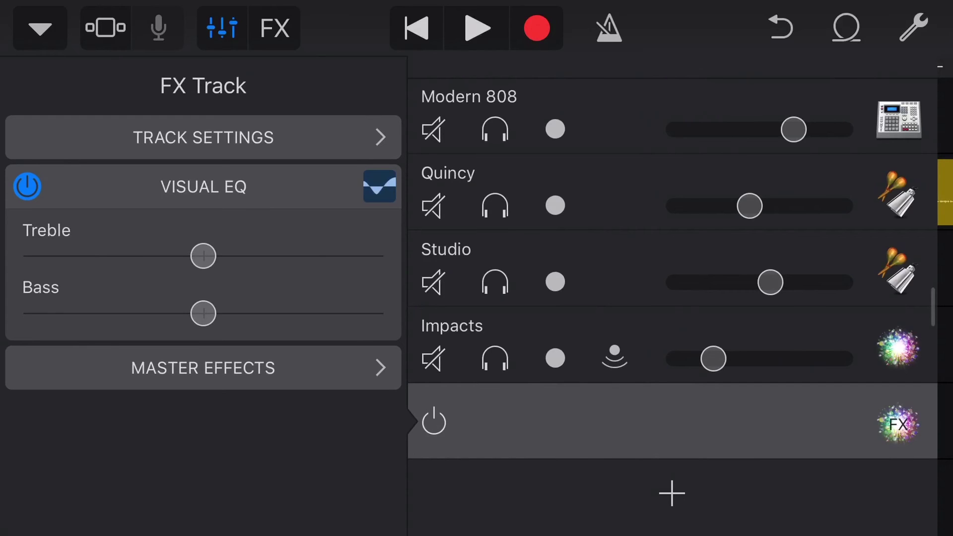
pyautogui.click(222, 29)
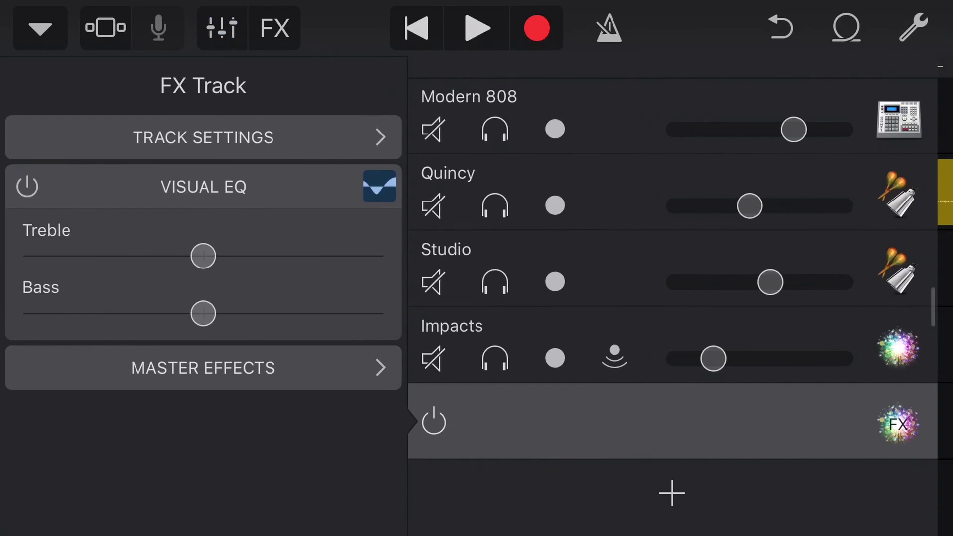
pyautogui.scroll(10, 741, 298)
pyautogui.hscroll(-3, 740, 298)
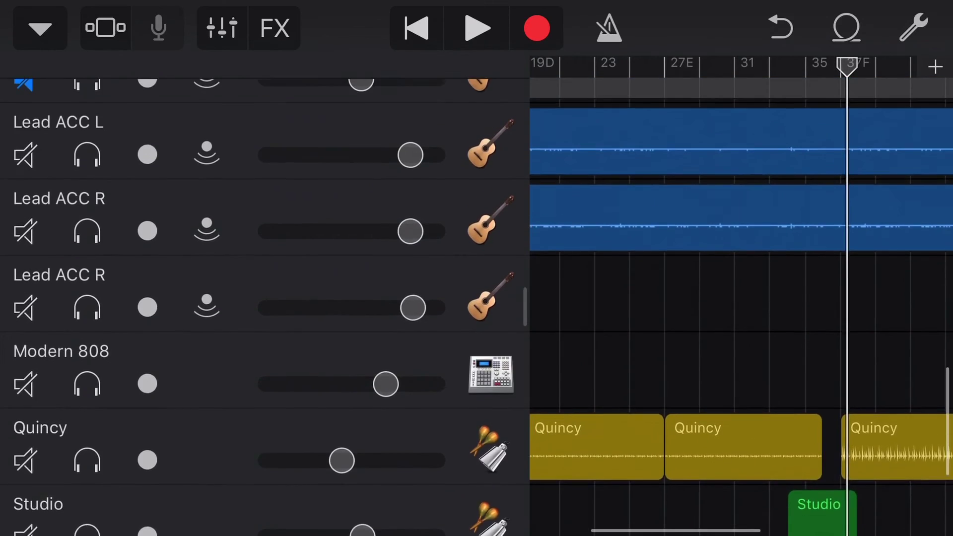
pyautogui.scroll(2, 741, 298)
pyautogui.hscroll(-2, 741, 297)
pyautogui.scroll(2, 741, 297)
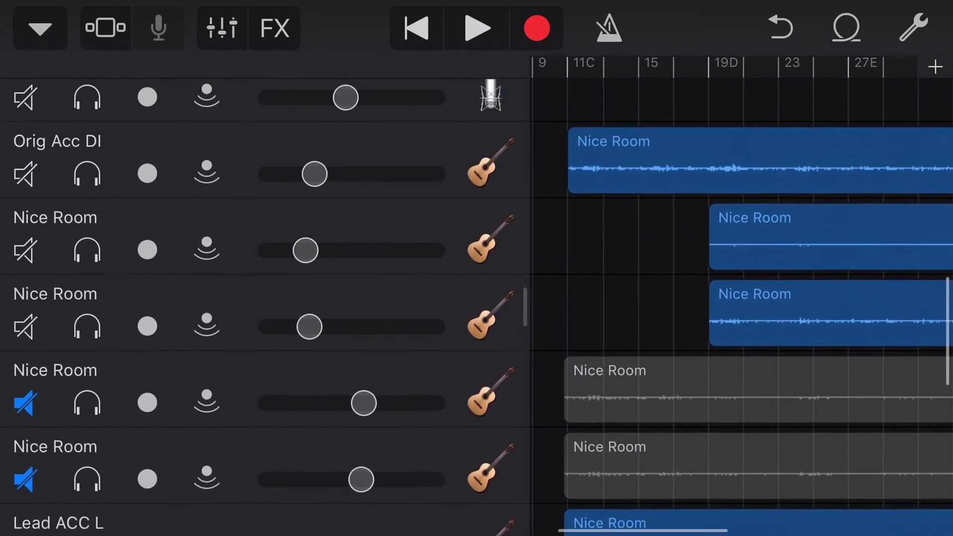
pyautogui.scroll(2, 740, 298)
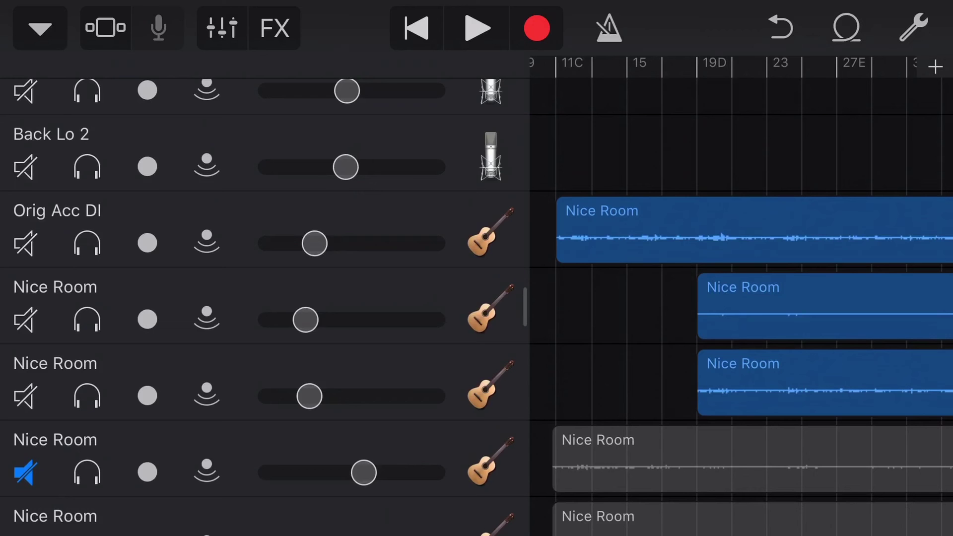
pyautogui.scroll(-1, 741, 297)
pyautogui.scroll(-1, 741, 298)
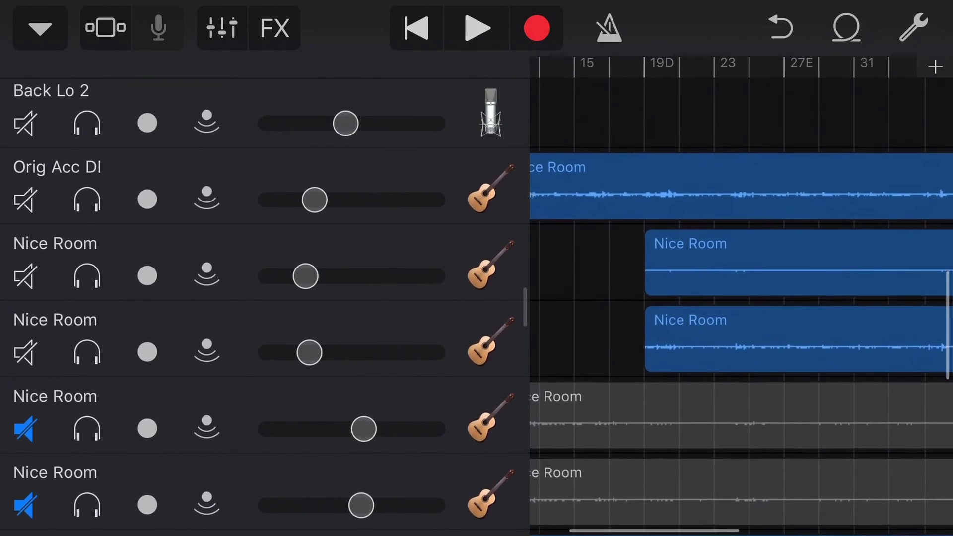
pyautogui.scroll(-1, 741, 298)
pyautogui.hscroll(-1, 741, 298)
pyautogui.scroll(-1, 741, 297)
pyautogui.scroll(-2, 741, 297)
pyautogui.scroll(-2, 740, 298)
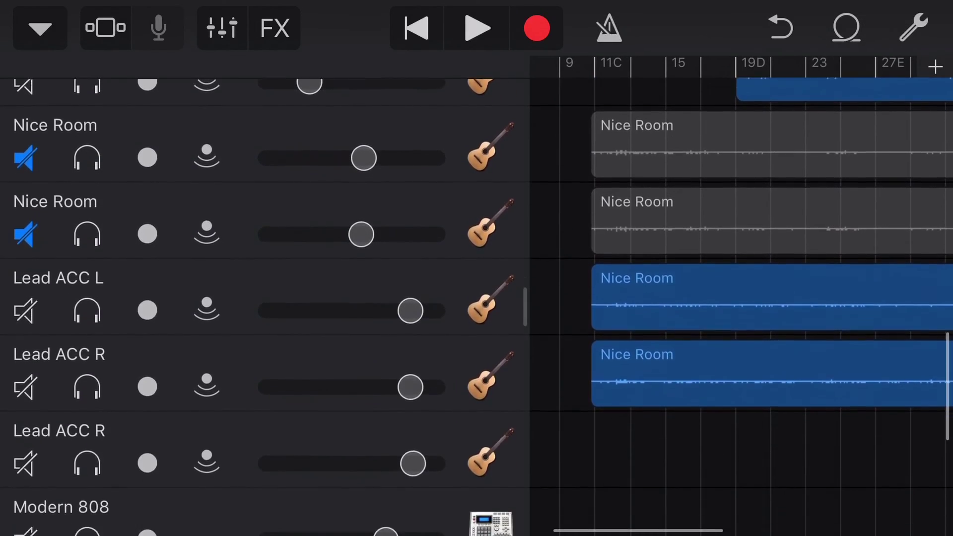
pyautogui.scroll(-1, 740, 297)
pyautogui.scroll(-1, 741, 298)
pyautogui.hscroll(1, 741, 298)
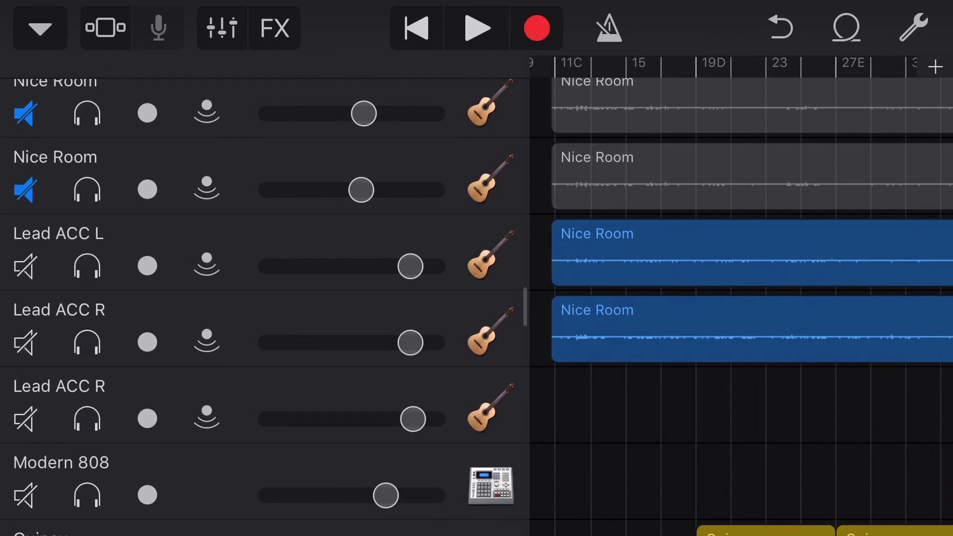
pyautogui.hscroll(2, 741, 298)
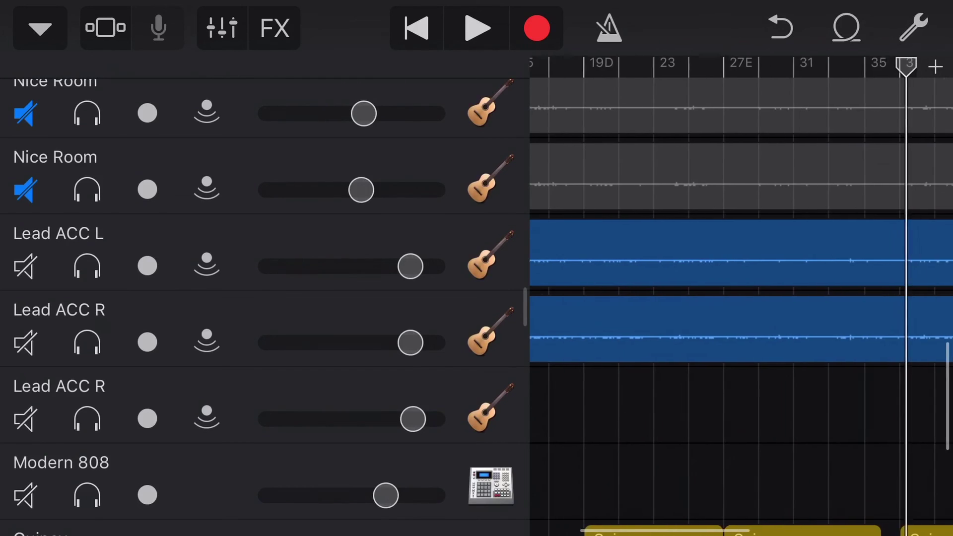
pyautogui.hscroll(2, 741, 298)
pyautogui.scroll(1, 741, 298)
pyautogui.hscroll(-5, 741, 298)
pyautogui.scroll(1, 741, 298)
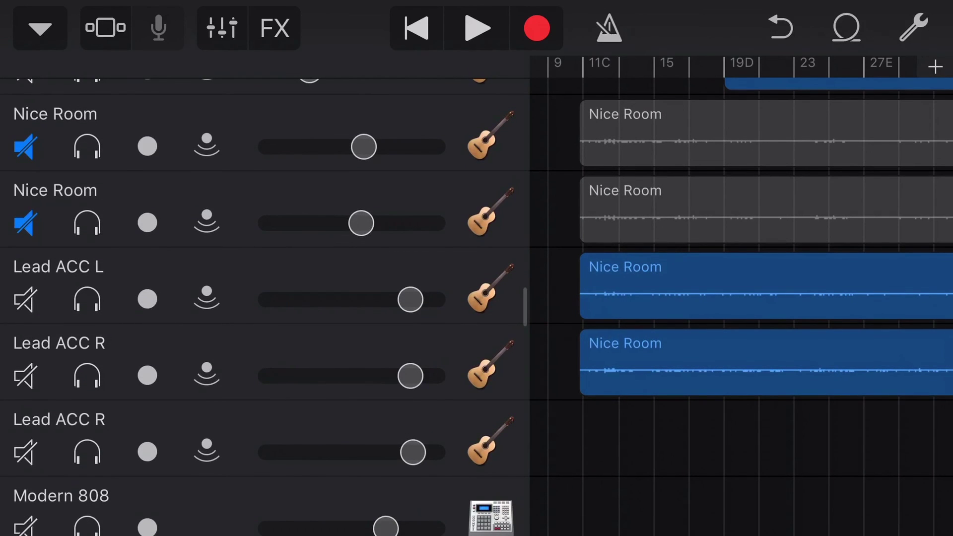
pyautogui.scroll(6, 477, 297)
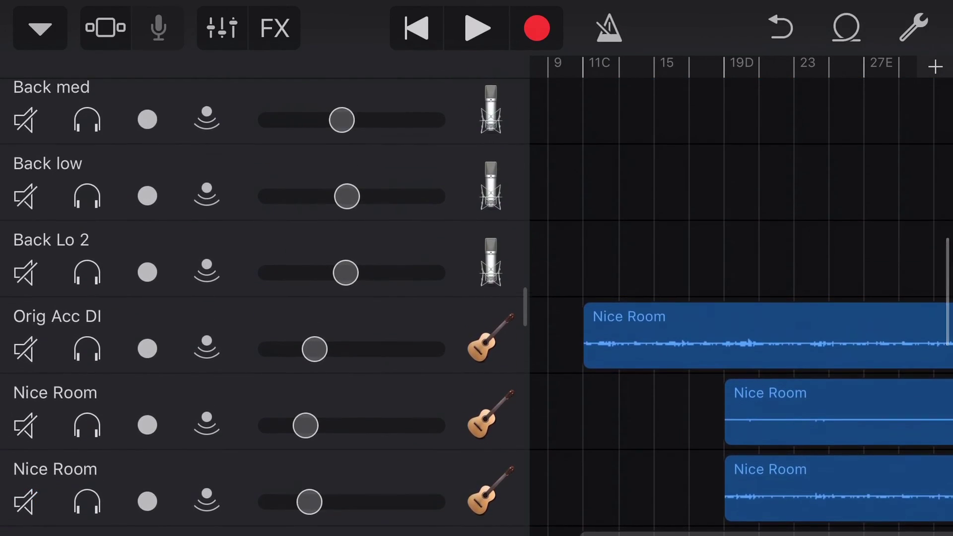
pyautogui.scroll(2, 477, 298)
pyautogui.scroll(1, 477, 297)
pyautogui.scroll(3, 477, 298)
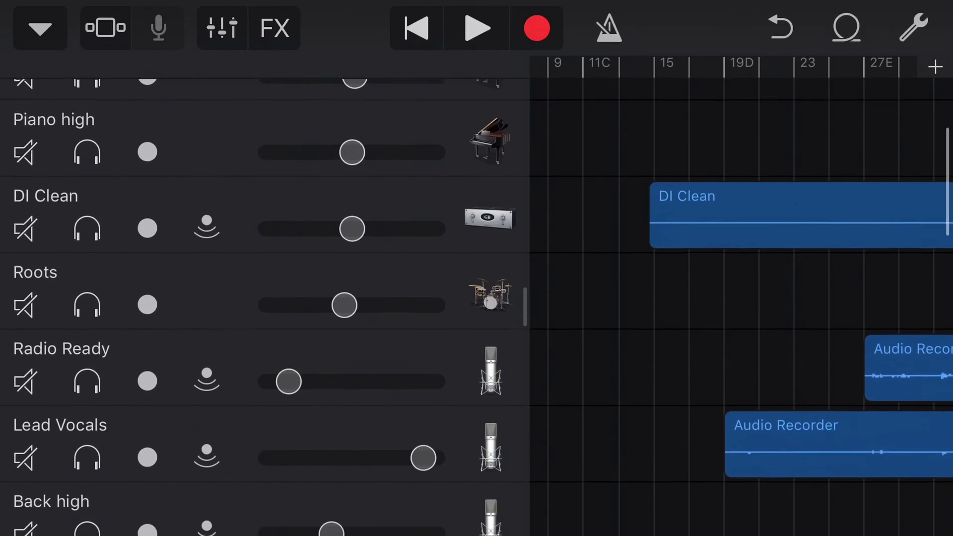
pyautogui.scroll(2, 477, 298)
pyautogui.scroll(1, 477, 298)
pyautogui.scroll(-5, 477, 298)
pyautogui.scroll(-5, 476, 297)
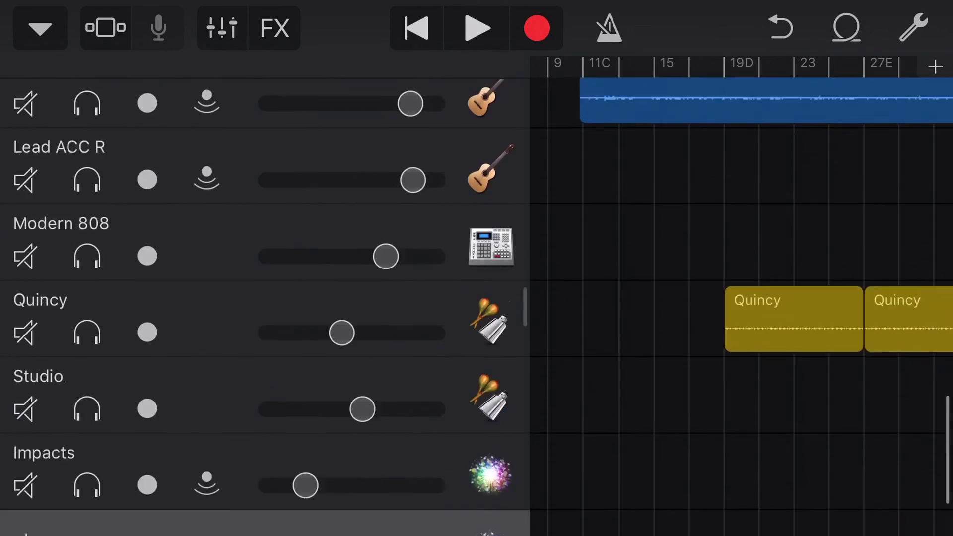
pyautogui.scroll(-5, 476, 298)
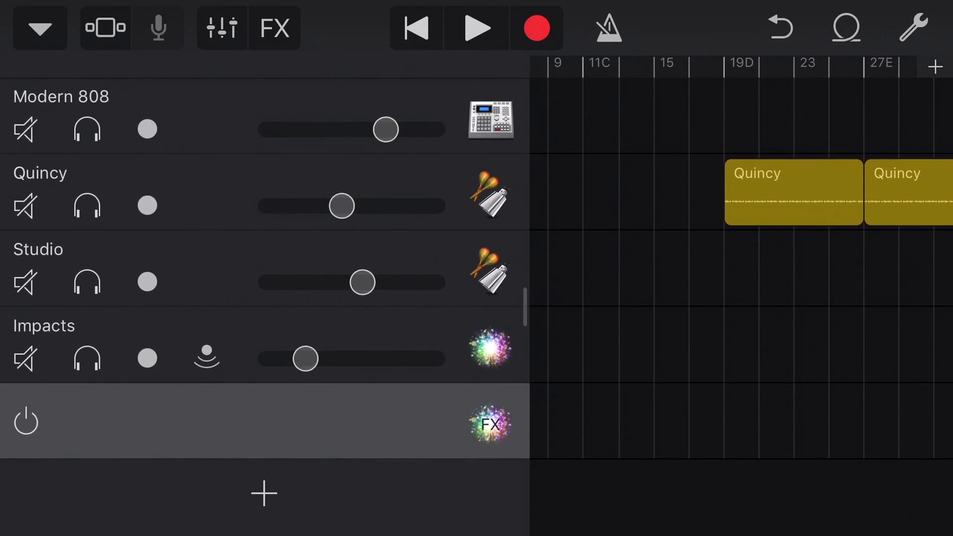